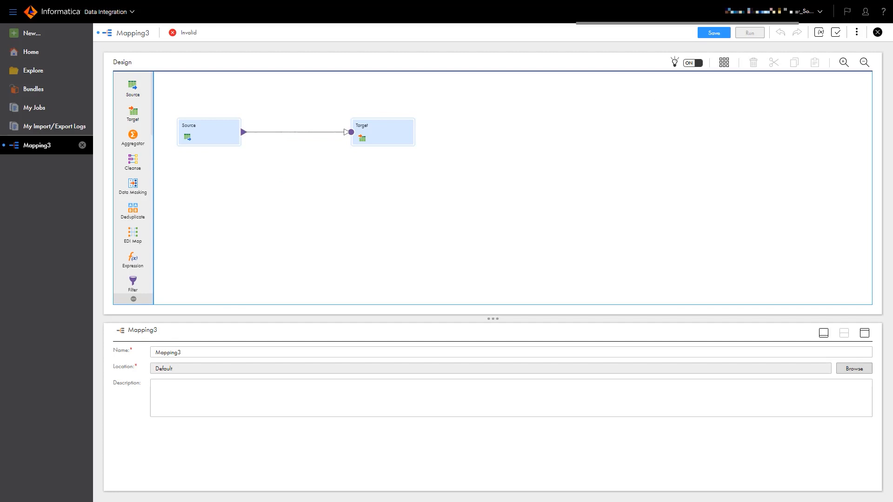
- Rename the mapping as MappingIngress
{"action": "left_click_drag", "start_coordinate": [181, 352], "coordinate": [155, 353]}
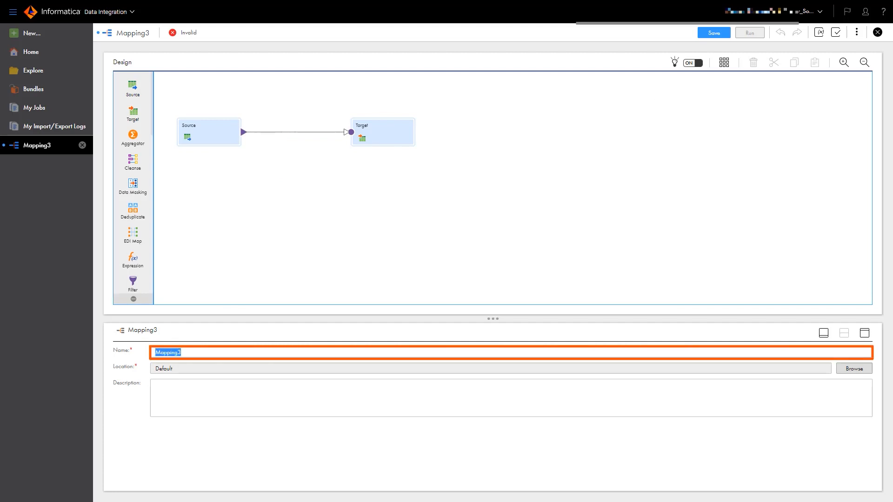
{"action": "type", "text": "MappingIngress"}
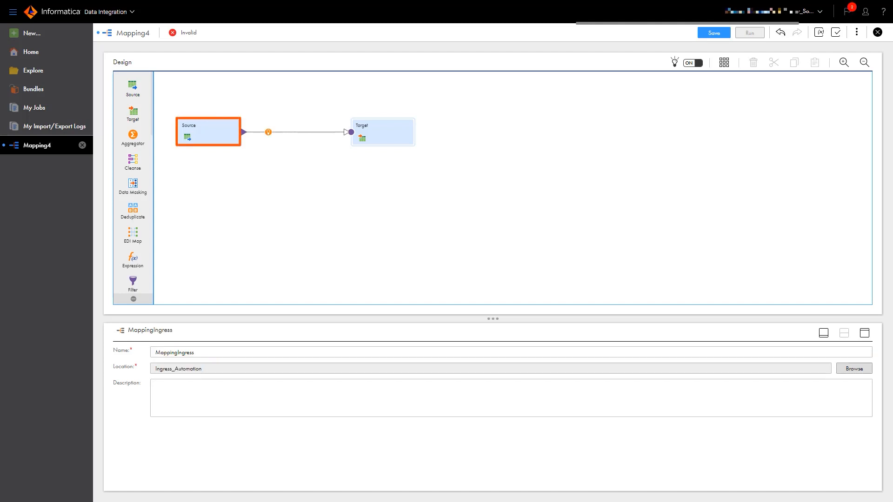
- Set the Source transformation's connection to FlatFile Connection (Flat File)
{"action": "left_click", "coordinate": [208, 132]}
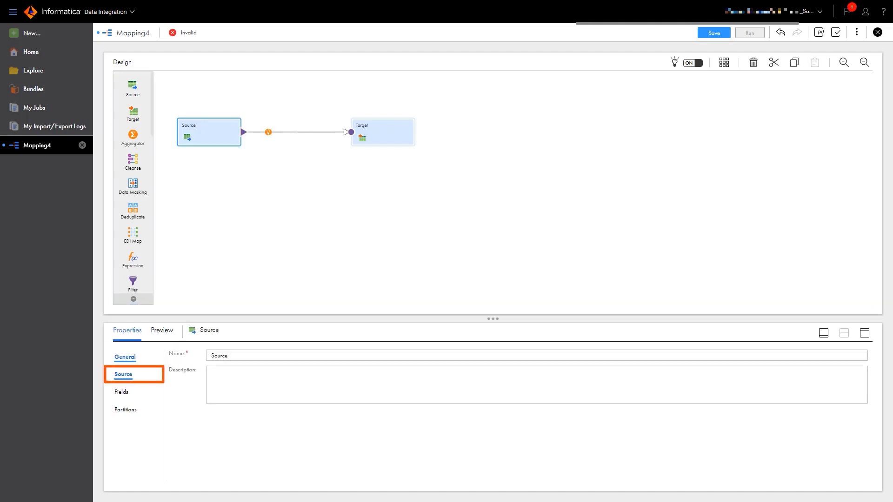
{"action": "left_click", "coordinate": [123, 375]}
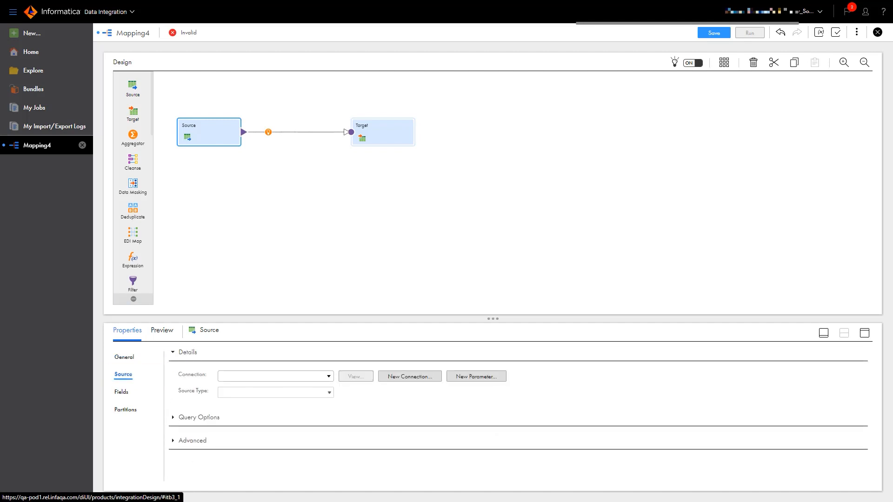
{"action": "left_click", "coordinate": [328, 376]}
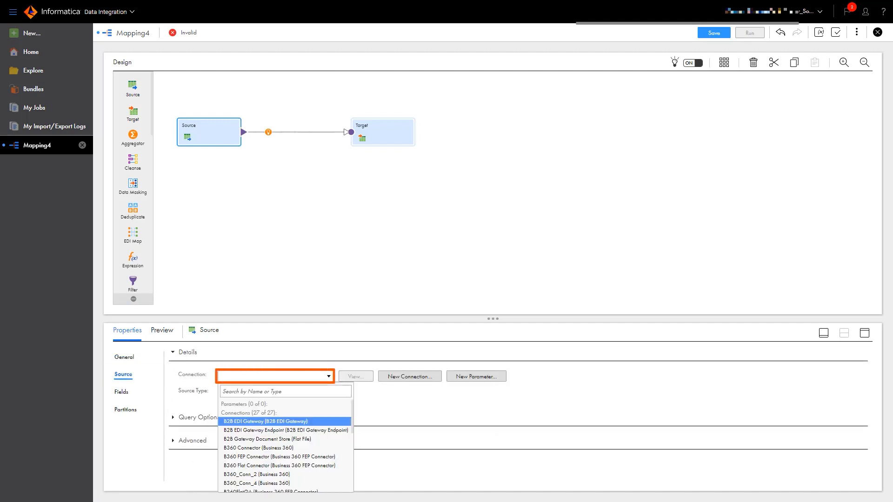
{"action": "scroll", "coordinate": [284, 422], "scroll_direction": "down", "scroll_amount": 2}
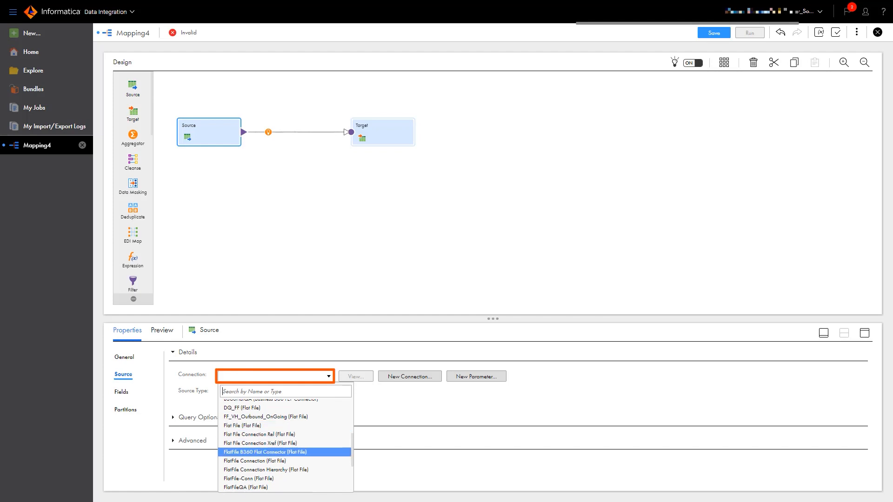
{"action": "left_click", "coordinate": [255, 461]}
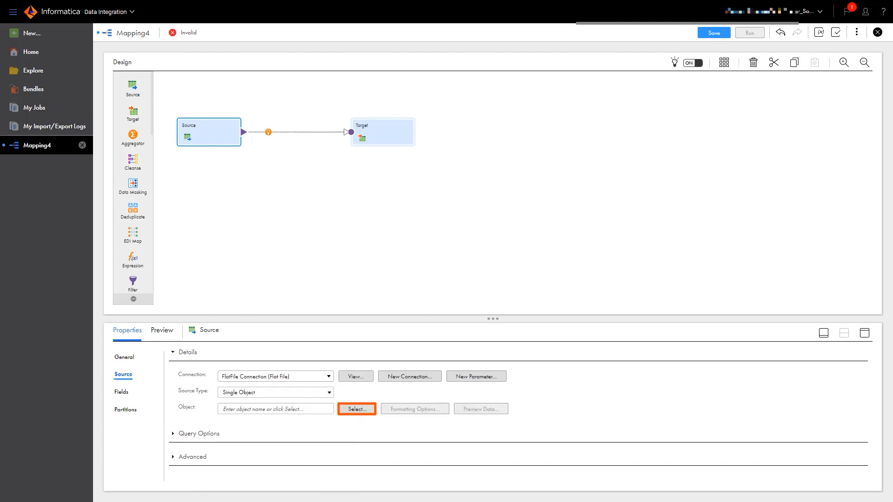
- Choose Person.csv as the source object from the flat file connection
{"action": "left_click", "coordinate": [358, 409]}
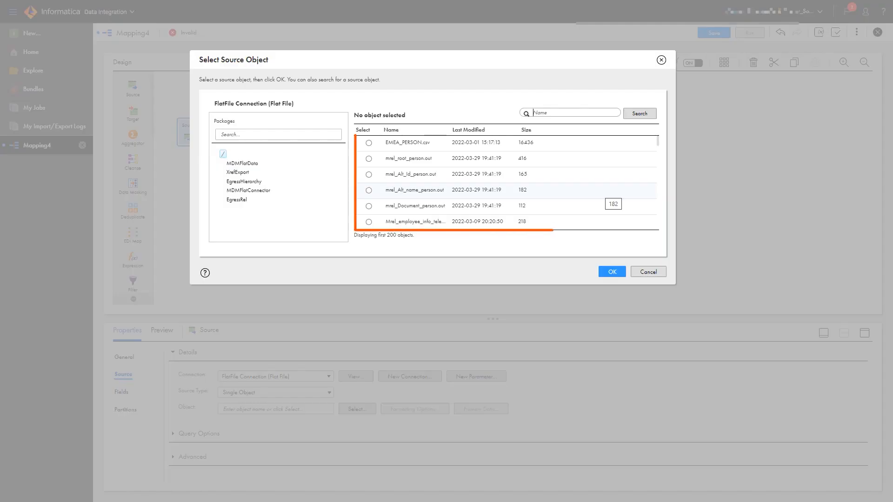
{"action": "scroll", "coordinate": [609, 191], "scroll_direction": "down", "scroll_amount": 8}
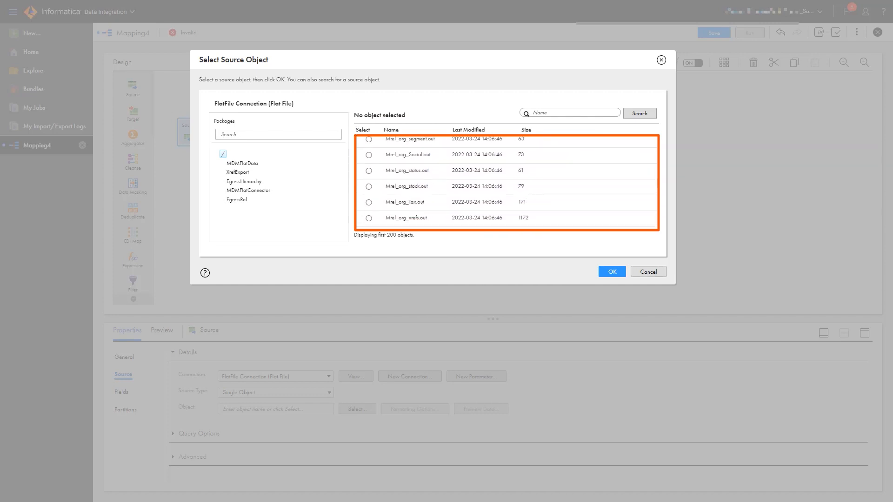
{"action": "scroll", "coordinate": [508, 181], "scroll_direction": "down", "scroll_amount": 10}
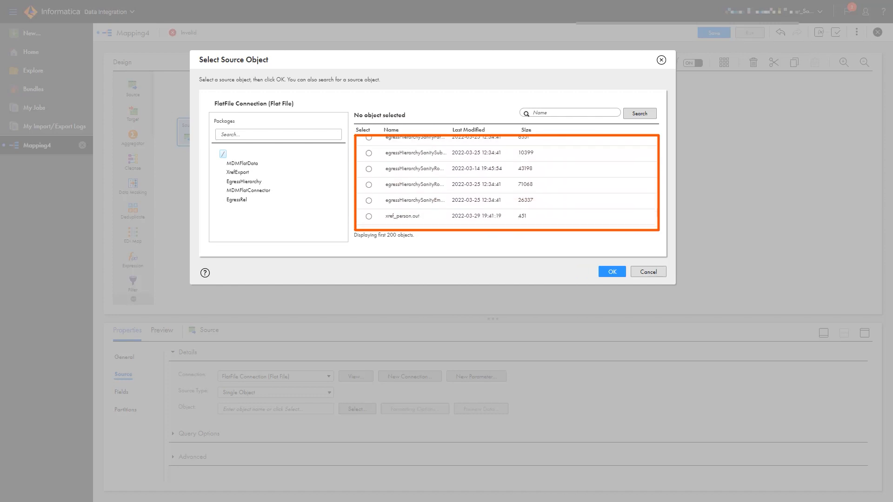
{"action": "scroll", "coordinate": [507, 181], "scroll_direction": "down", "scroll_amount": 1}
{"action": "left_click", "coordinate": [369, 205]}
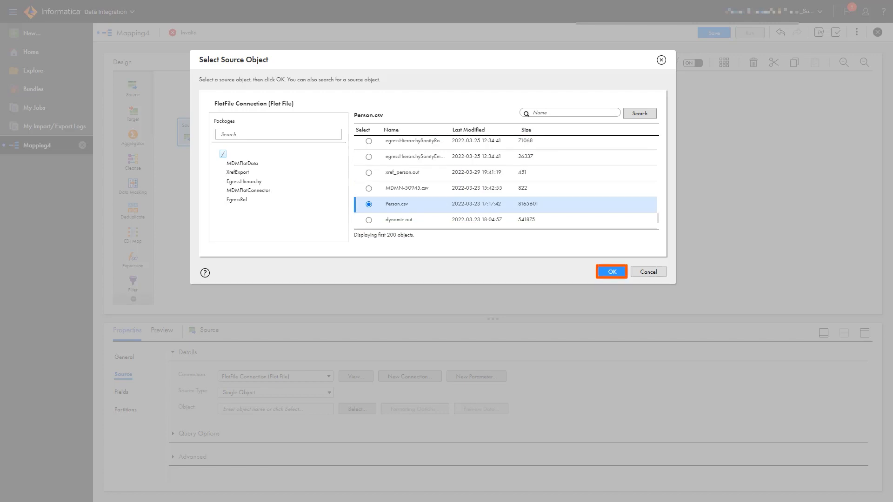
{"action": "left_click", "coordinate": [612, 272]}
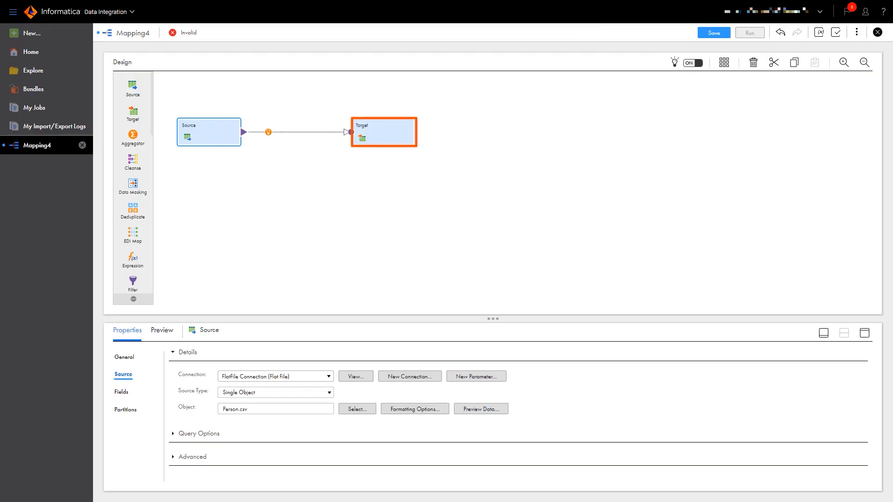
- Set the Target transformation's connection to B360 Connector (Business 360)
{"action": "left_click", "coordinate": [383, 132]}
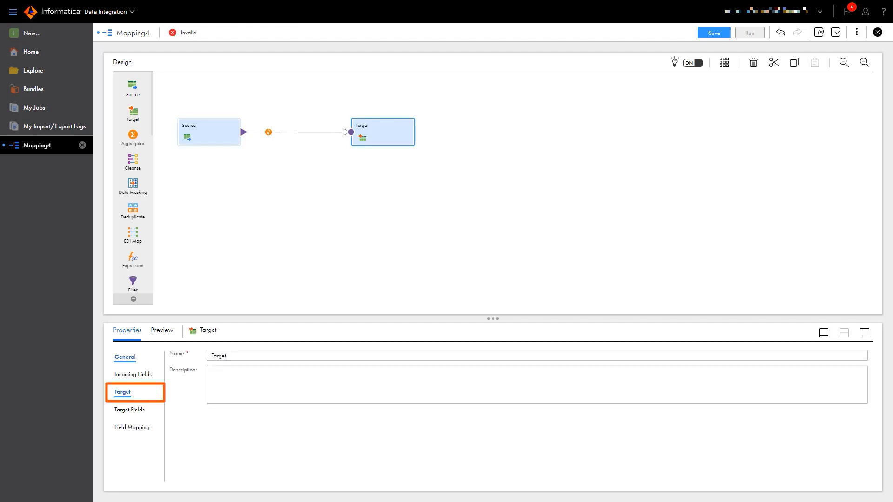
{"action": "left_click", "coordinate": [122, 392]}
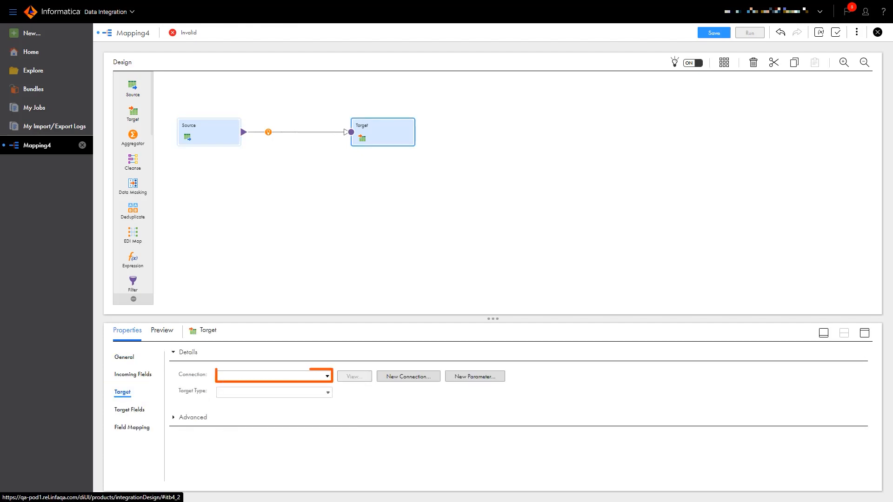
{"action": "left_click", "coordinate": [327, 377]}
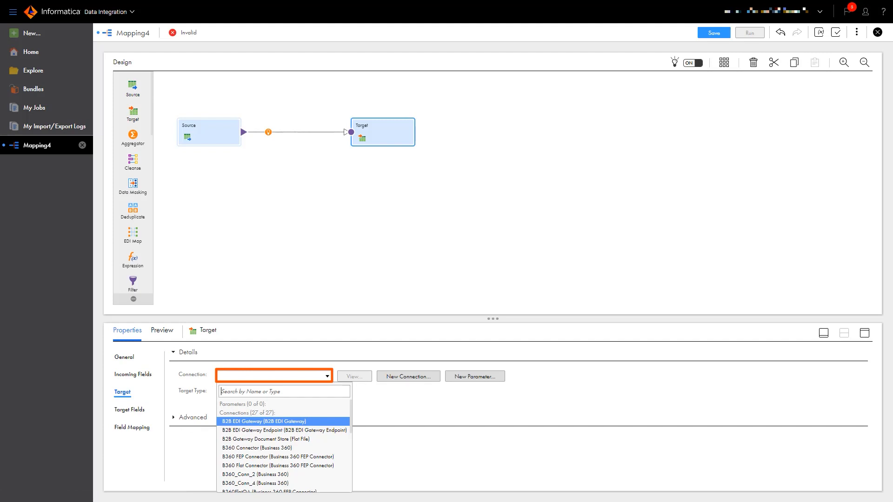
{"action": "key", "text": "Down"}
{"action": "key", "text": "Down"}
{"action": "key", "text": "Down"}
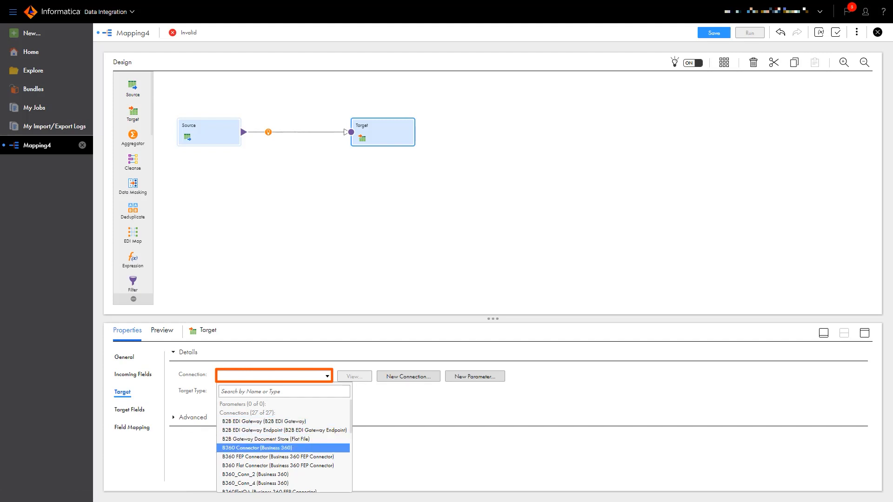
{"action": "key", "text": "Return"}
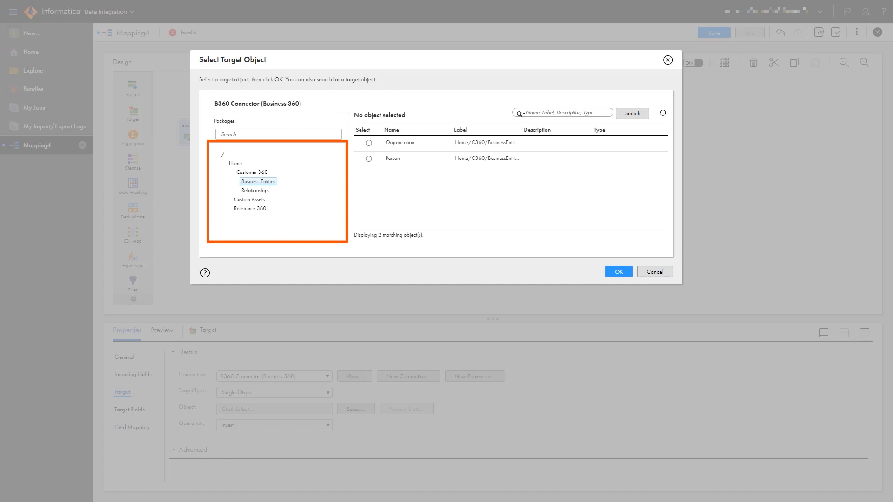
- Choose the Person business entity as the target object and link the Source transformation to the Target
{"action": "left_click", "coordinate": [369, 158]}
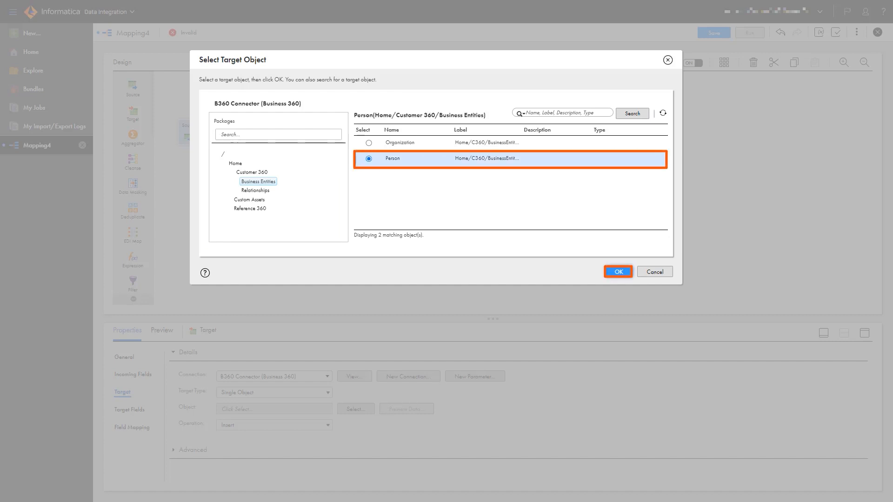
{"action": "left_click", "coordinate": [619, 272]}
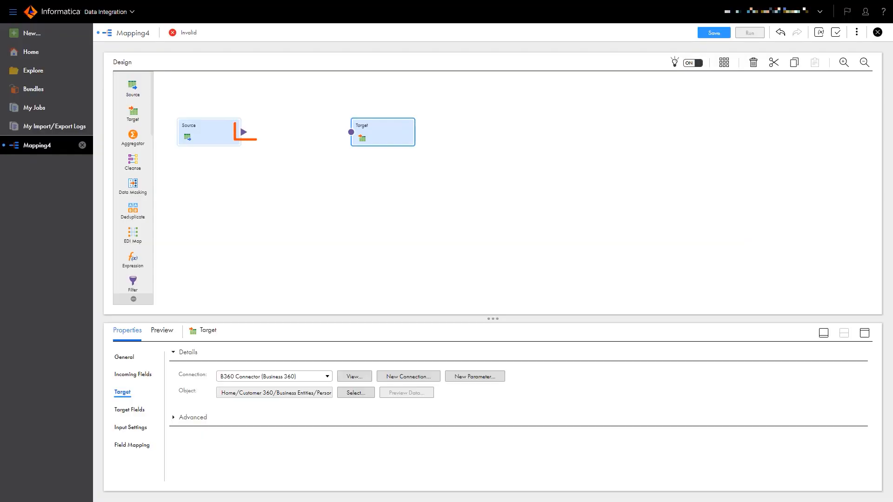
{"action": "left_click_drag", "start_coordinate": [244, 132], "coordinate": [351, 132]}
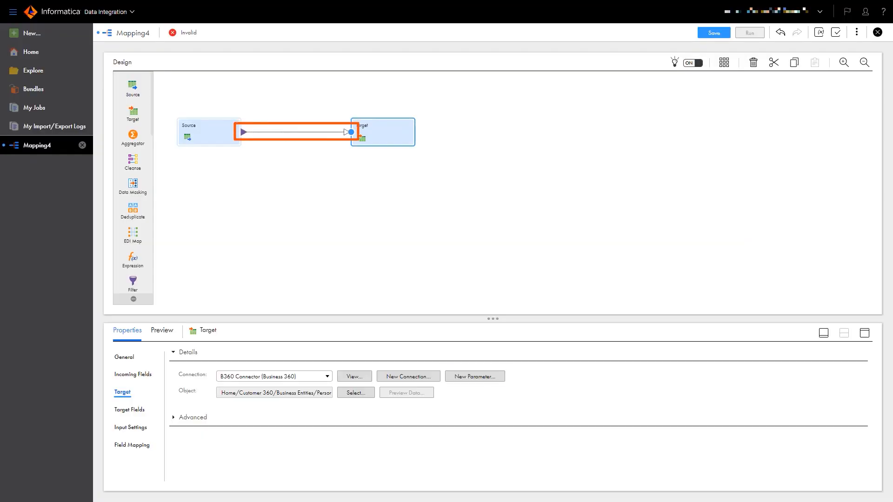
- In the target's field mapping, map o_sourcePKey to sourcePKey and o_SourceSystem to sourceSystem
{"action": "left_click", "coordinate": [132, 446]}
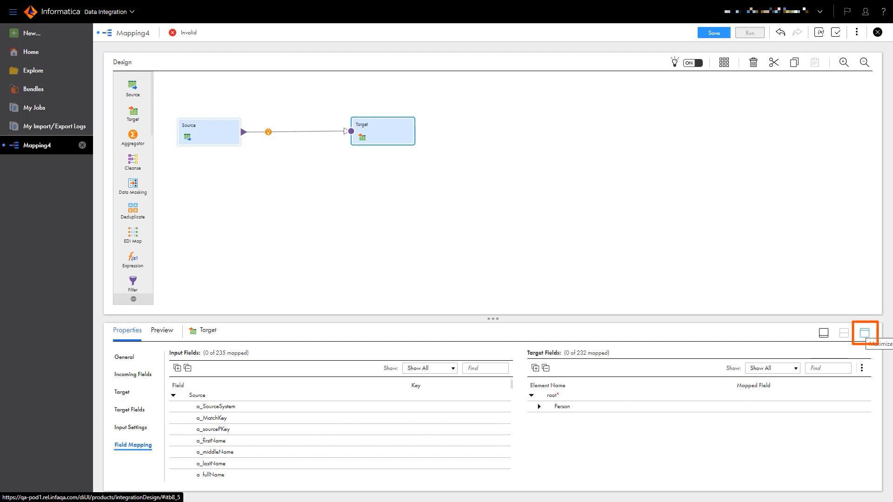
{"action": "left_click", "coordinate": [865, 333]}
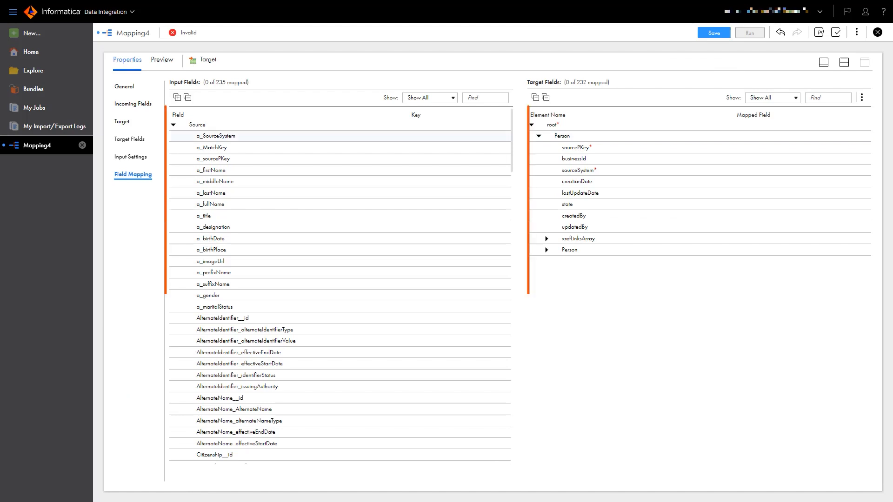
{"action": "left_click_drag", "start_coordinate": [213, 159], "coordinate": [576, 148]}
{"action": "left_click_drag", "start_coordinate": [217, 136], "coordinate": [582, 170]}
- Map the source's first, middle, last and full name fields to the matching fields under the nested Person element, and restore the split view
{"action": "left_click", "coordinate": [547, 250]}
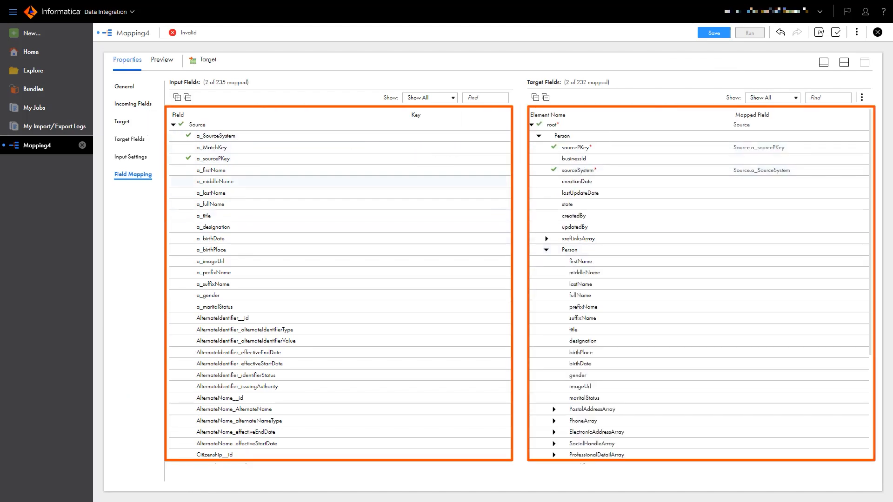
{"action": "left_click_drag", "start_coordinate": [211, 171], "coordinate": [609, 262]}
{"action": "left_click_drag", "start_coordinate": [215, 181], "coordinate": [582, 283]}
{"action": "left_click_drag", "start_coordinate": [211, 204], "coordinate": [582, 295]}
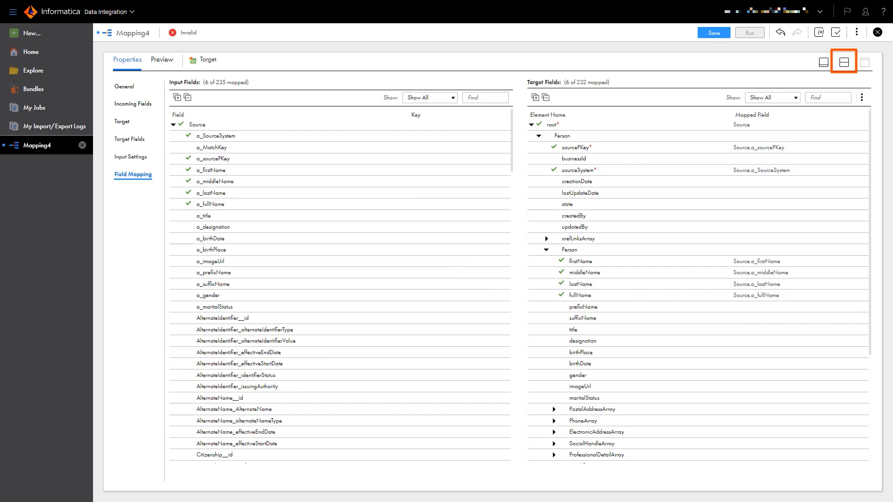
{"action": "left_click", "coordinate": [844, 62]}
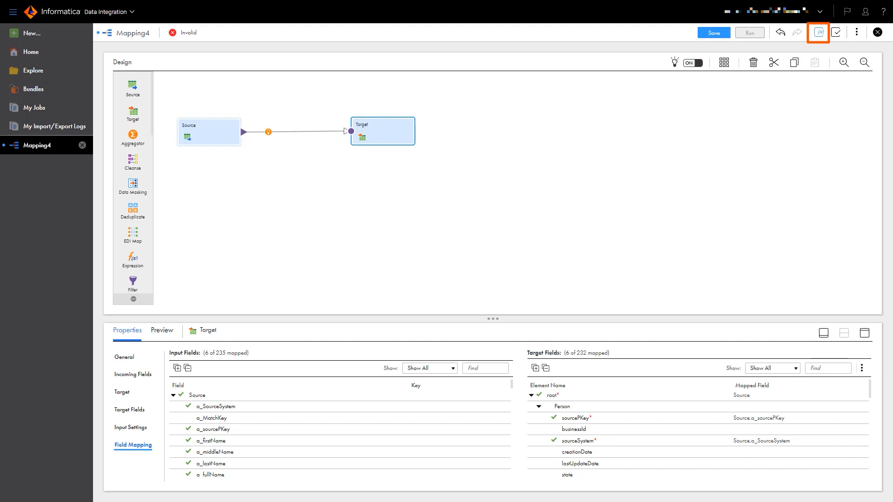
- Add an in-out parameter named jobInstanceId to the mapping
{"action": "left_click", "coordinate": [819, 32]}
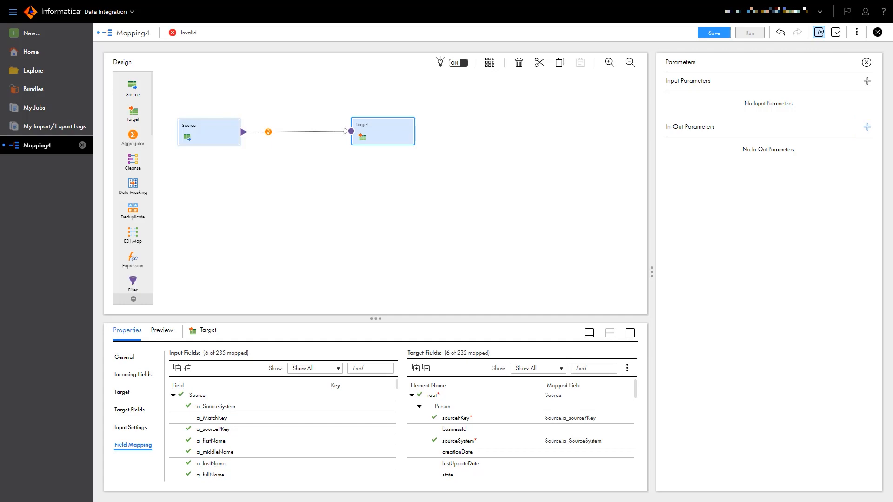
{"action": "left_click", "coordinate": [868, 127]}
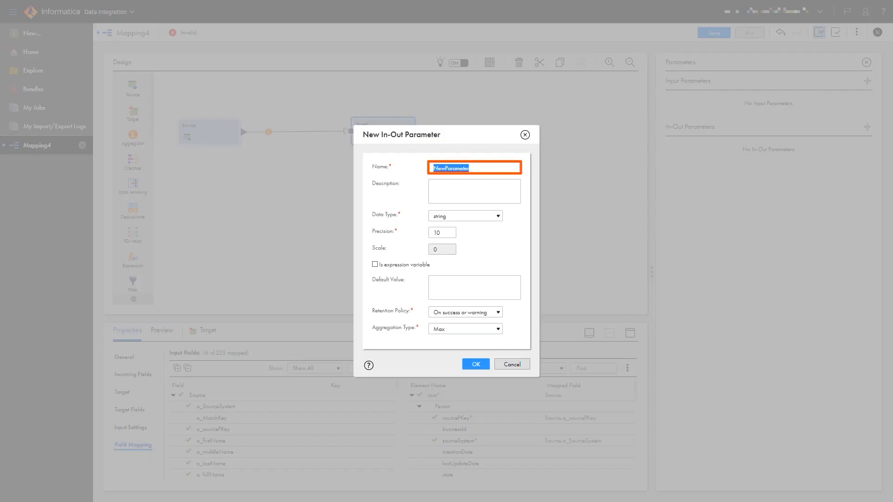
{"action": "type", "text": "jobInstanceId"}
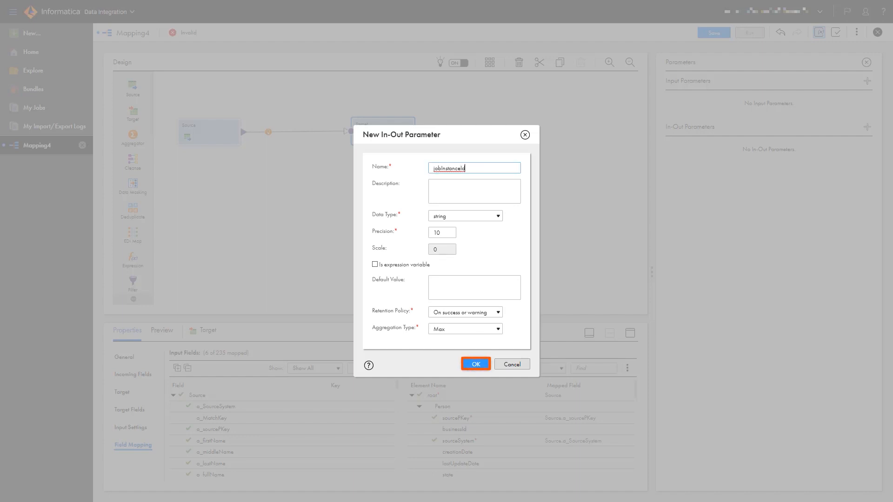
{"action": "left_click", "coordinate": [475, 364]}
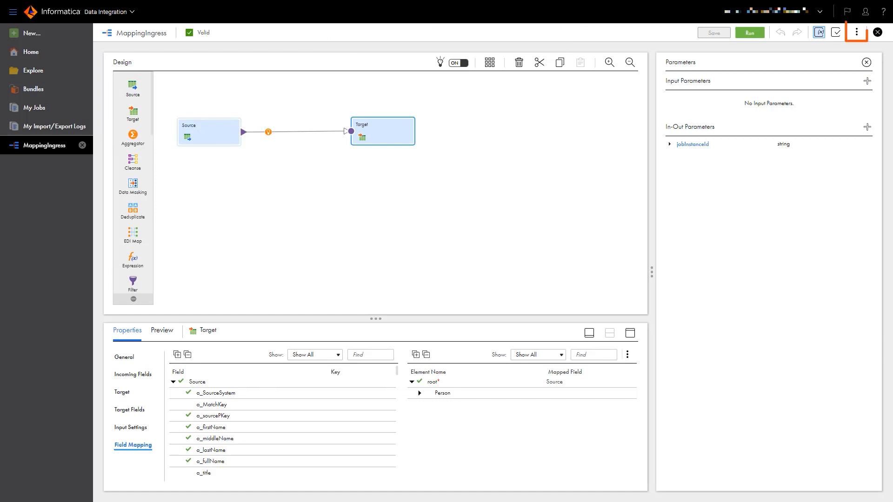
- Start a new mapping task from this mapping, named MP-Ingress with runtime environment SAMM, and proceed to its in-out parameters
{"action": "left_click", "coordinate": [857, 33]}
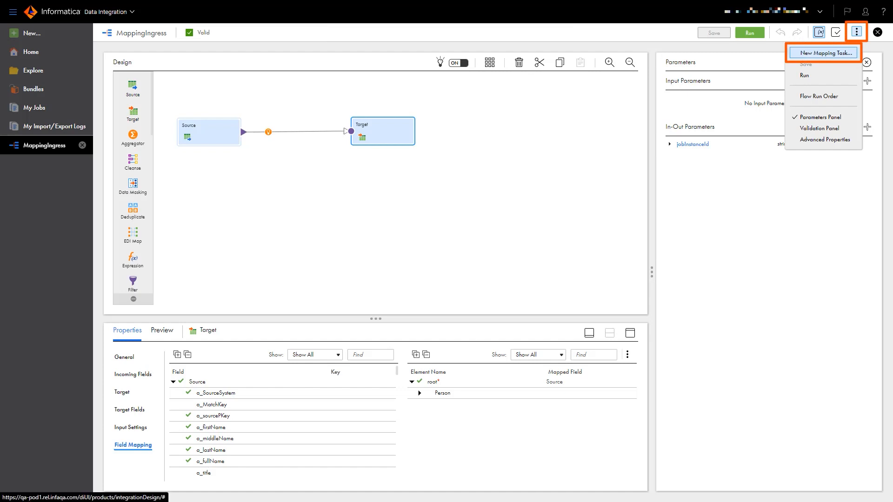
{"action": "left_click", "coordinate": [826, 53]}
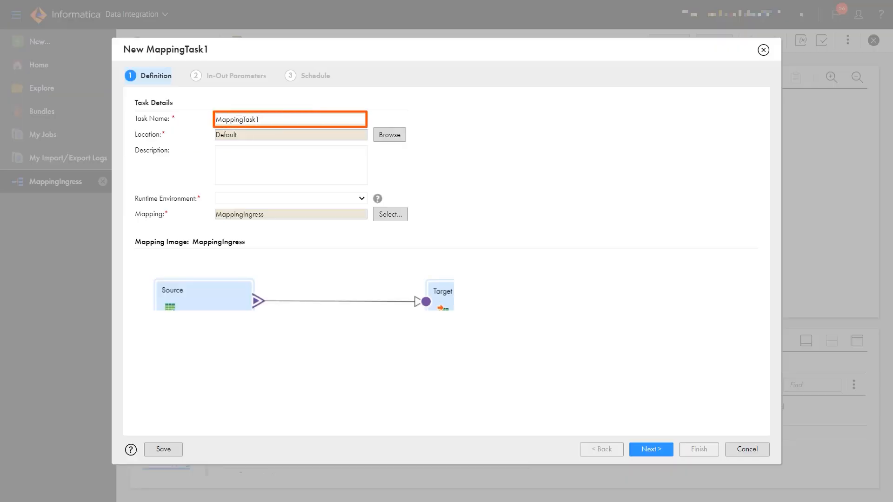
{"action": "key", "text": "ctrl+a"}
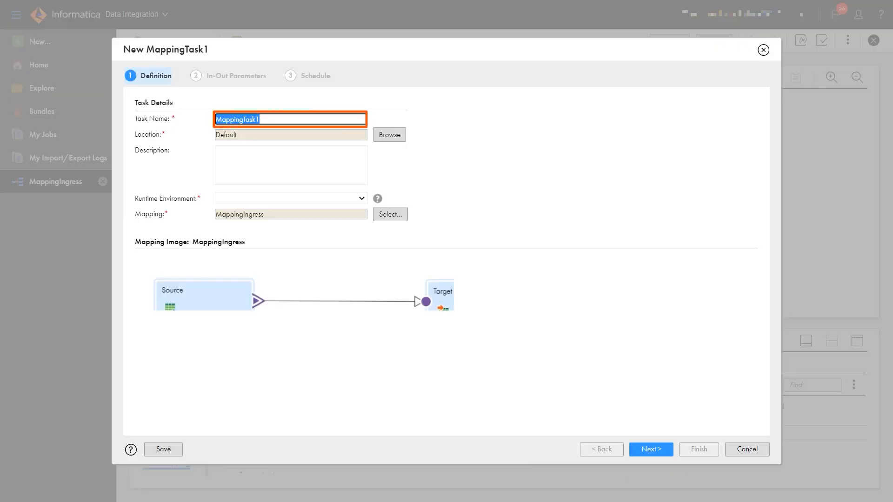
{"action": "key", "text": "BackSpace"}
{"action": "type", "text": "MP-Ingress"}
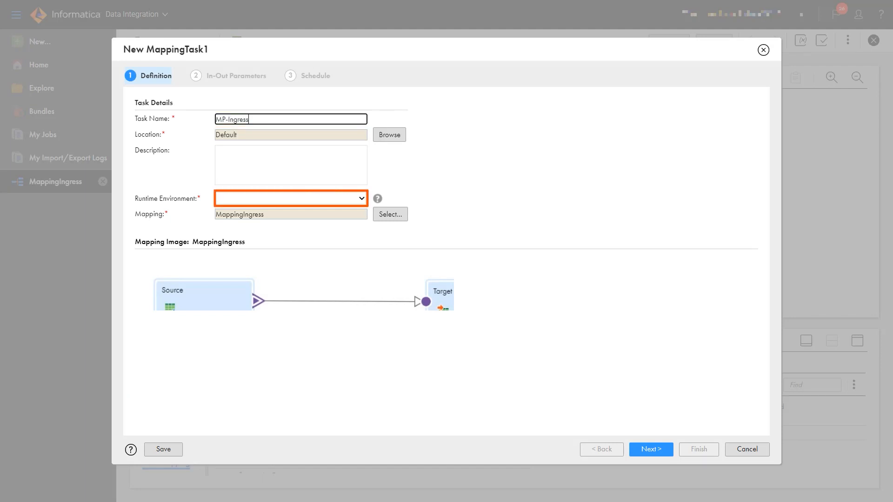
{"action": "left_click", "coordinate": [291, 199]}
{"action": "left_click", "coordinate": [291, 221]}
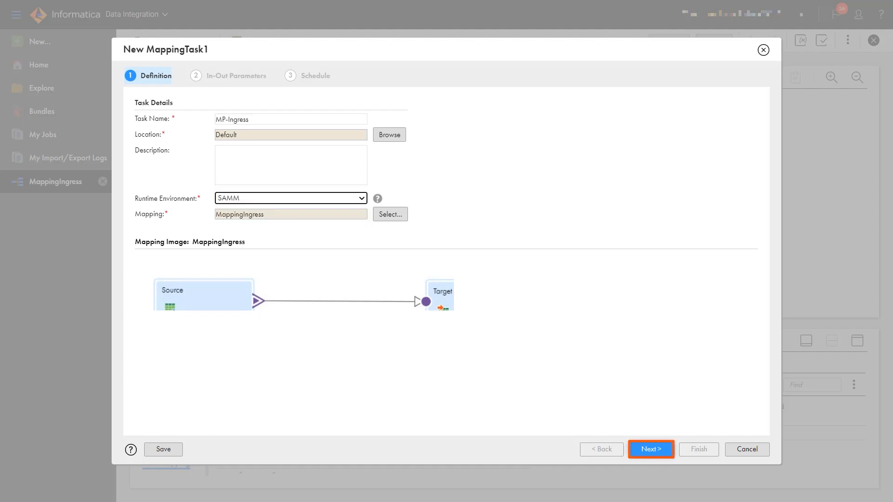
{"action": "left_click", "coordinate": [652, 450]}
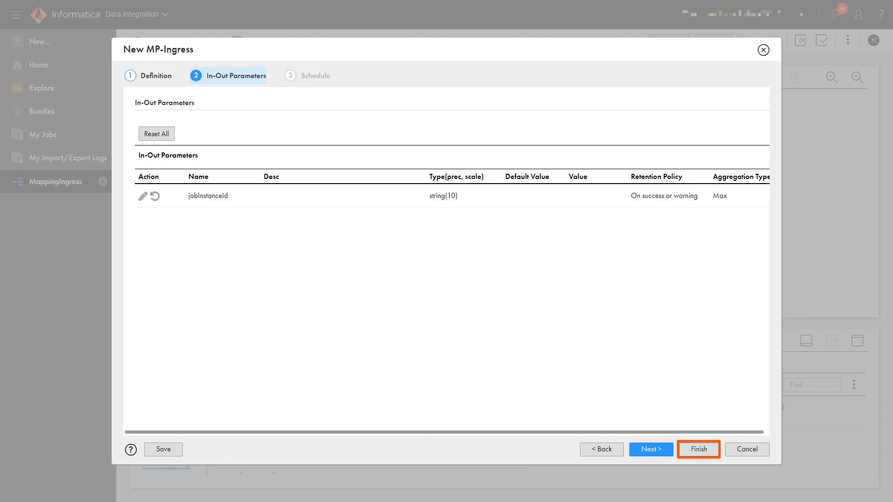
- Finish the MP-Ingress mapping task with its in-out parameters as they are, and create a new asset of type Taskflow
{"action": "left_click", "coordinate": [699, 450]}
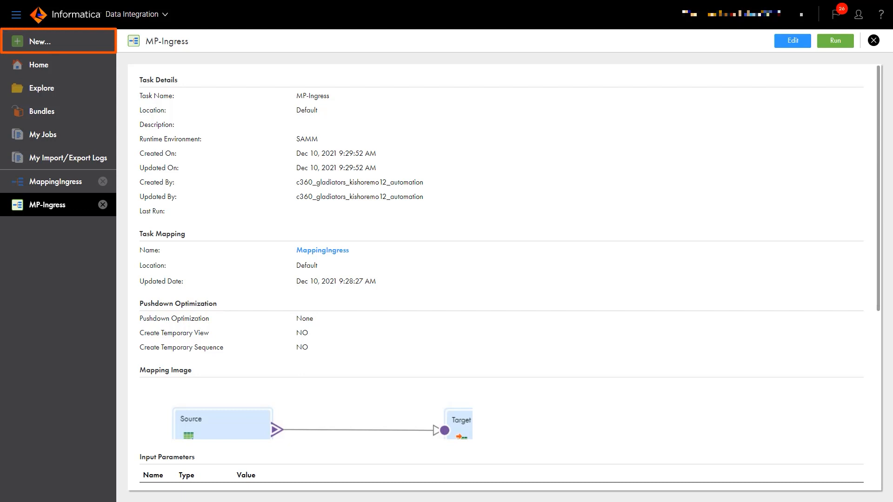
{"action": "left_click", "coordinate": [40, 42]}
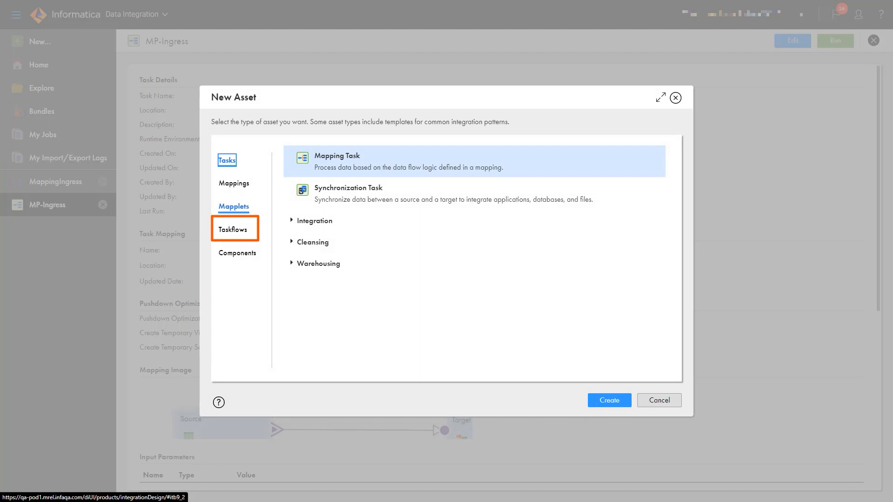
{"action": "left_click", "coordinate": [234, 184]}
{"action": "left_click", "coordinate": [234, 230]}
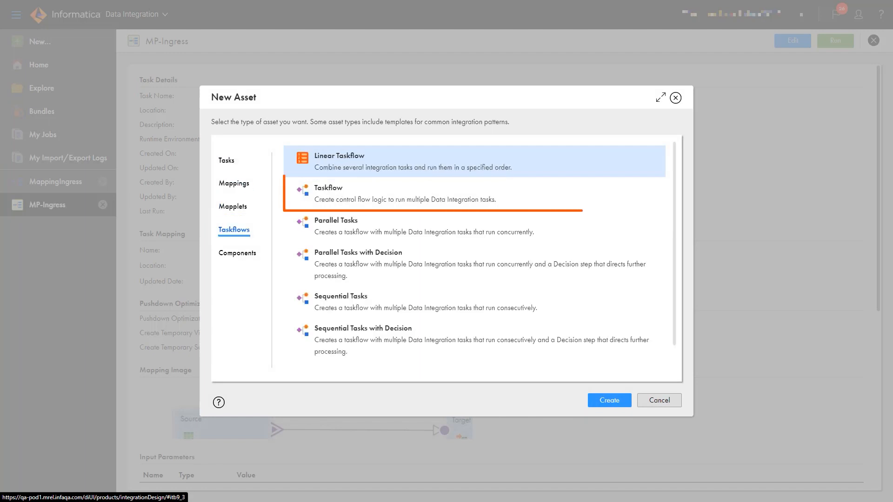
{"action": "left_click", "coordinate": [328, 188]}
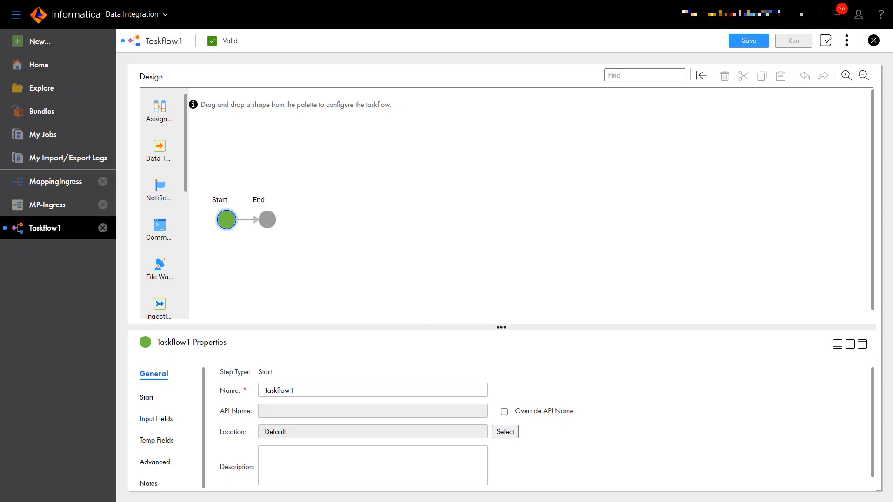
- Name the new taskflow TF-Ingress in its general properties
{"action": "left_click_drag", "start_coordinate": [298, 391], "coordinate": [263, 391]}
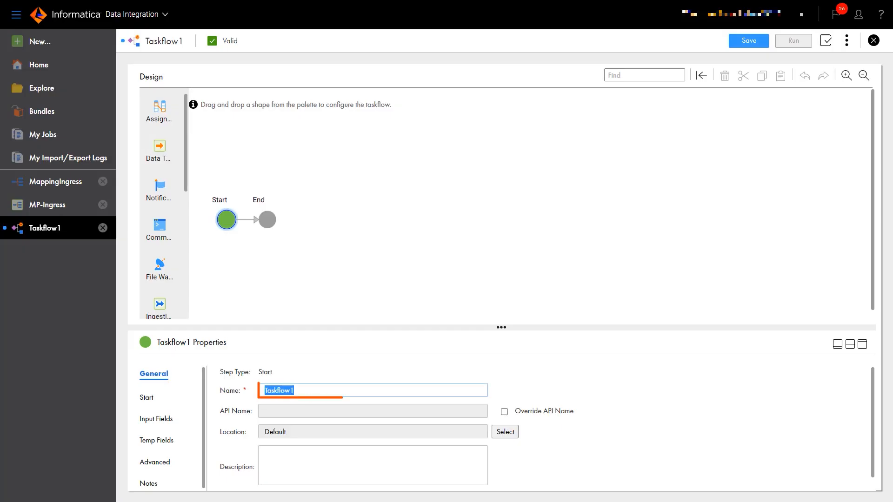
{"action": "type", "text": "TF-"}
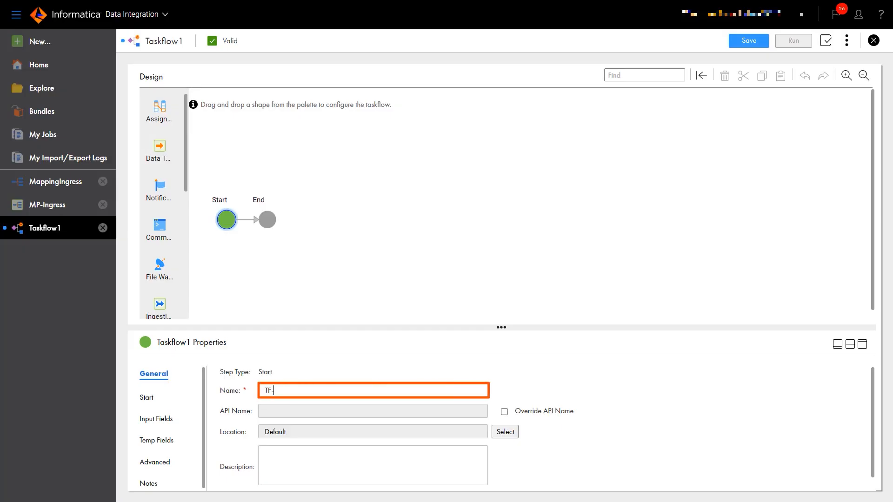
{"action": "type", "text": "Ingress"}
{"action": "key", "text": "Tab"}
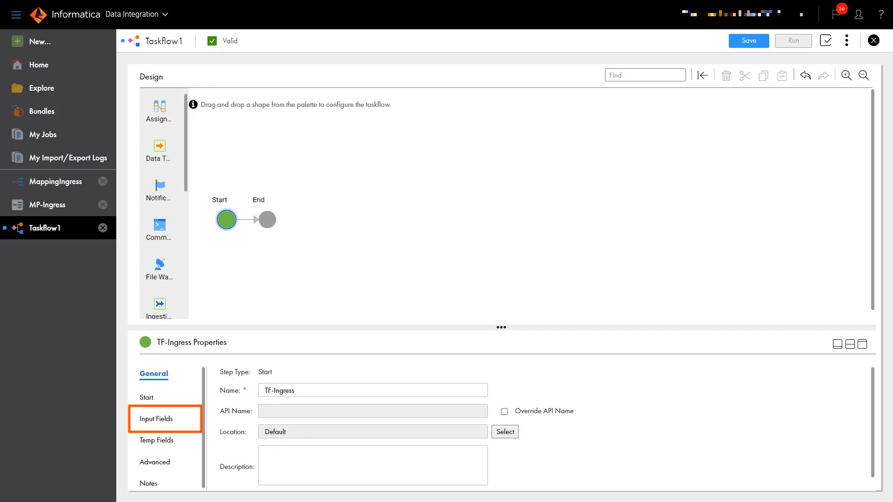
- Add an input field named jobInstanceId of type Text to the taskflow's start properties
{"action": "left_click", "coordinate": [157, 419]}
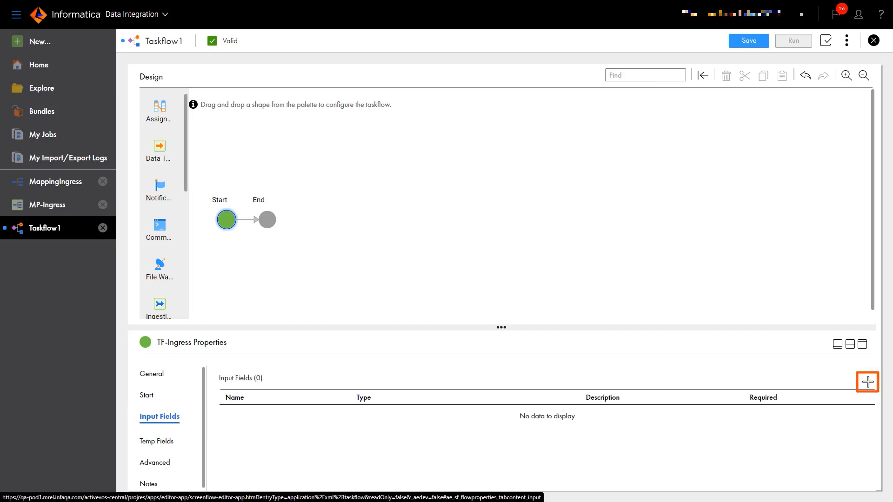
{"action": "left_click", "coordinate": [868, 382]}
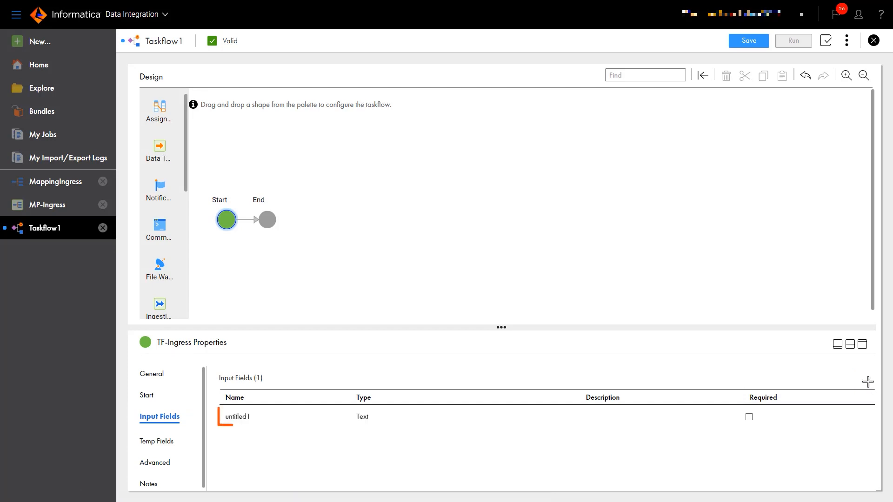
{"action": "left_click", "coordinate": [261, 417]}
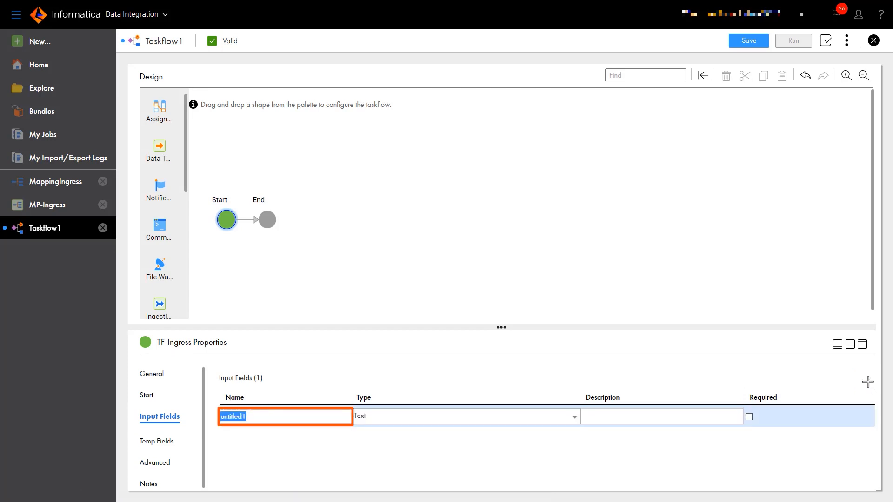
{"action": "type", "text": "jobInstanceId"}
{"action": "key", "text": "Return"}
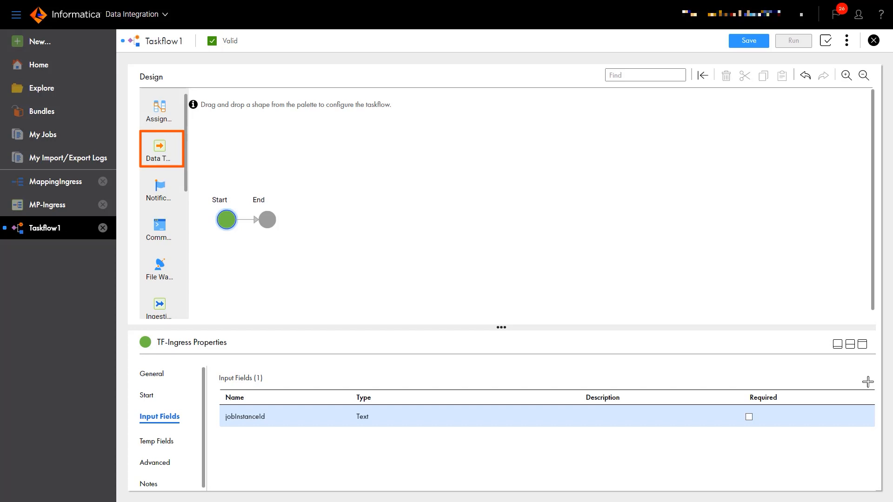
- Insert a Data Task step between Start and End and assign the MP-Ingress mapping task to it
{"action": "mouse_move", "coordinate": [160, 147]}
{"action": "left_mouse_down"}
{"action": "mouse_move", "coordinate": [209, 154]}
{"action": "mouse_move", "coordinate": [247, 225]}
{"action": "left_mouse_up"}
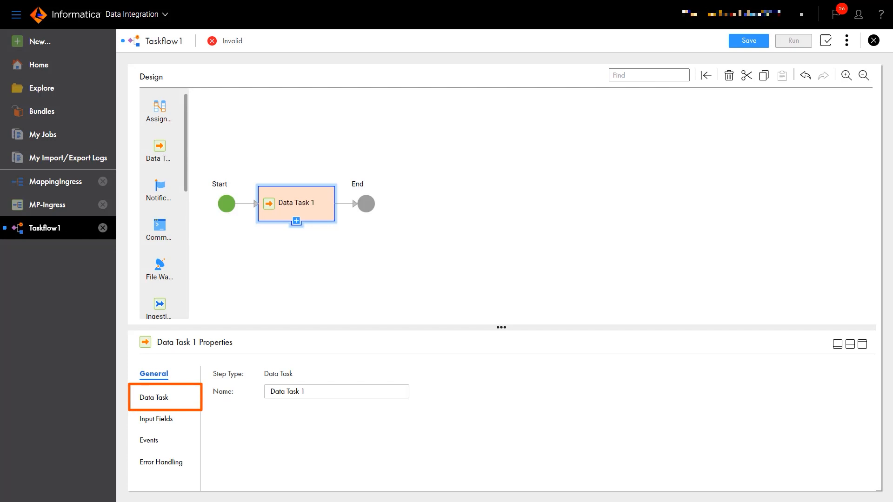
{"action": "left_click", "coordinate": [154, 397]}
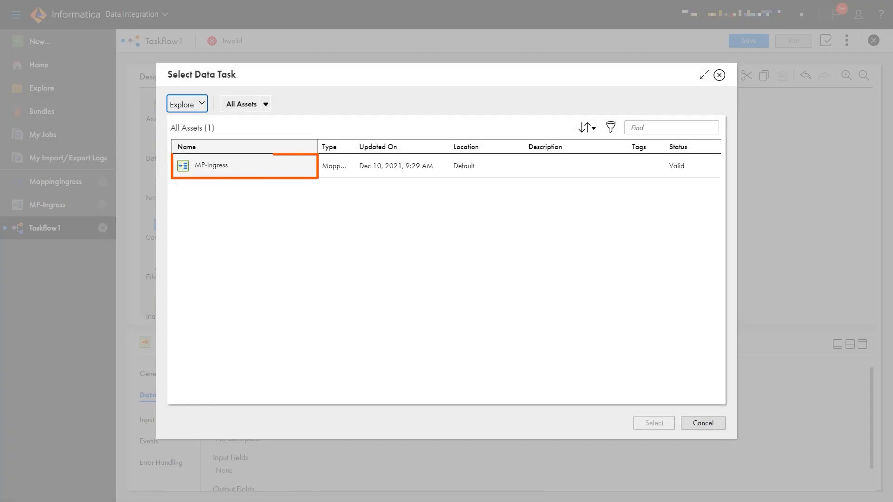
{"action": "left_click", "coordinate": [211, 166]}
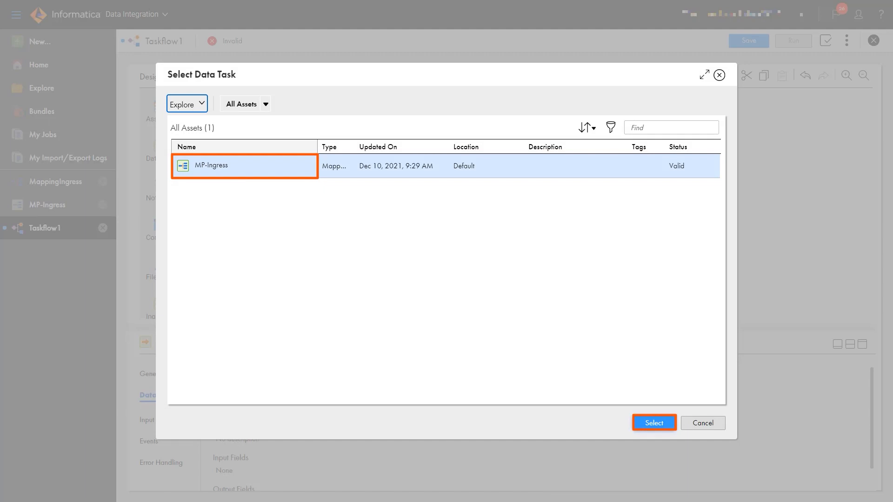
{"action": "key", "text": "Return"}
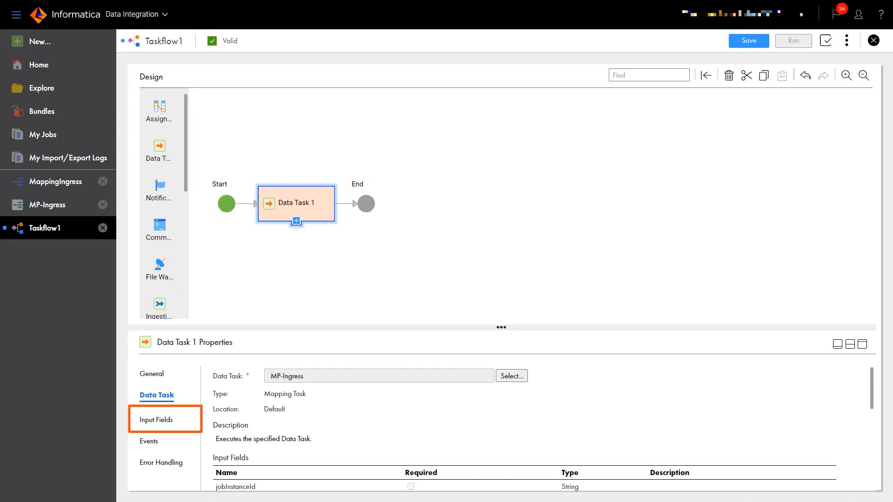
- Add the in-out parameter jobInstanceId as an input field of the Data Task step
{"action": "left_click", "coordinate": [155, 420]}
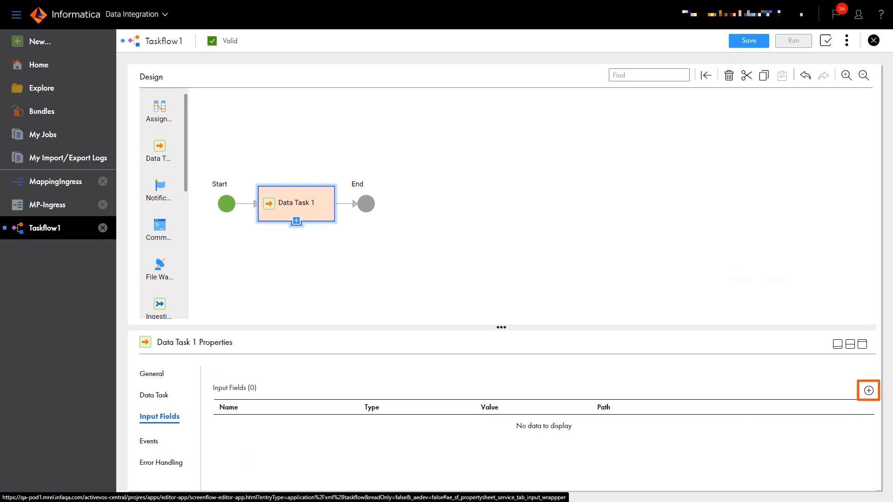
{"action": "left_click", "coordinate": [869, 391]}
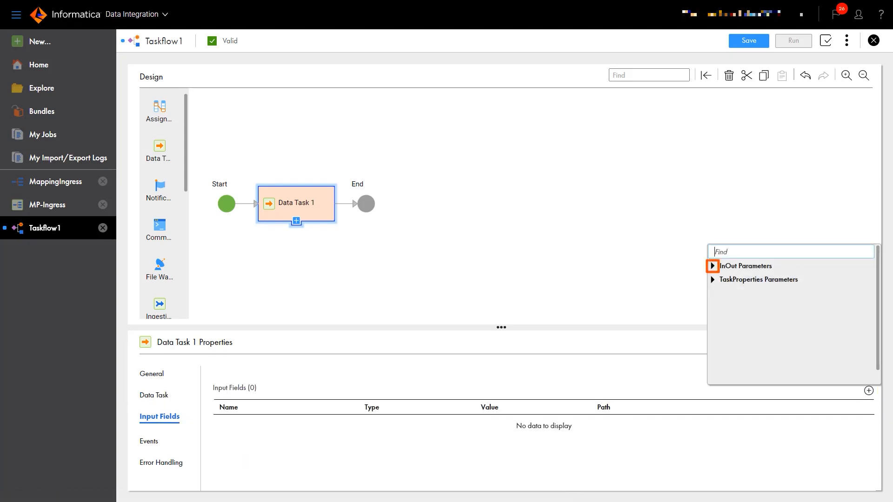
{"action": "left_click", "coordinate": [713, 266]}
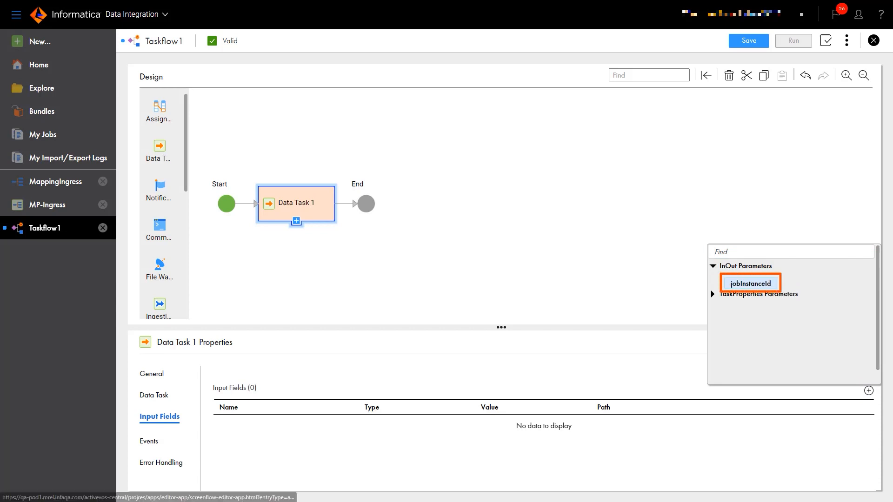
{"action": "left_click", "coordinate": [751, 283]}
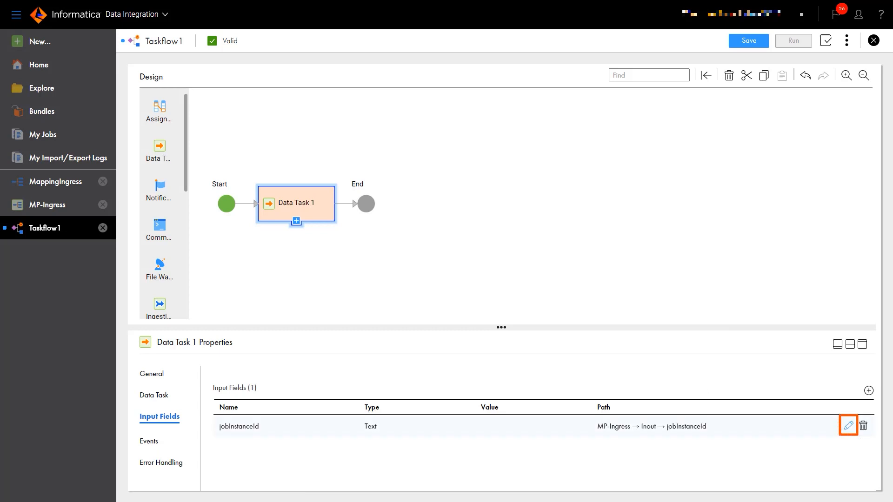
- Set the value of the Data Task's jobInstanceId input to type Field, using the taskflow's jobInstanceId field
{"action": "left_click", "coordinate": [848, 426]}
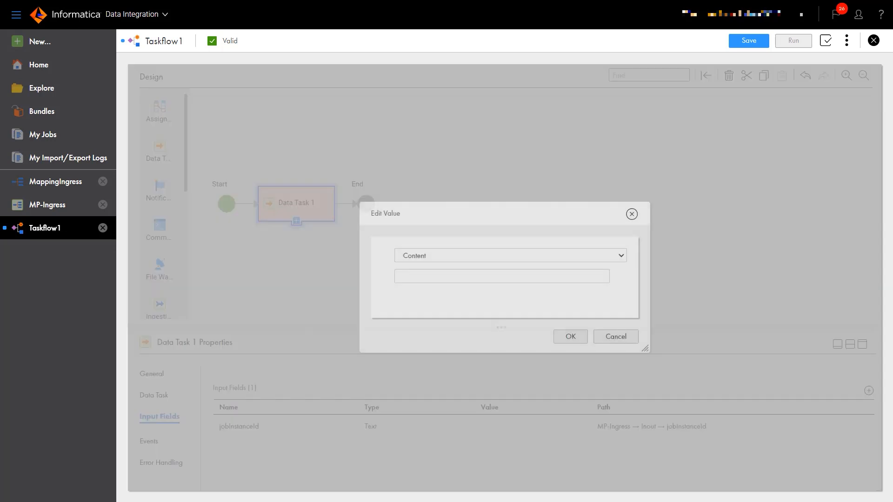
{"action": "left_click", "coordinate": [511, 255]}
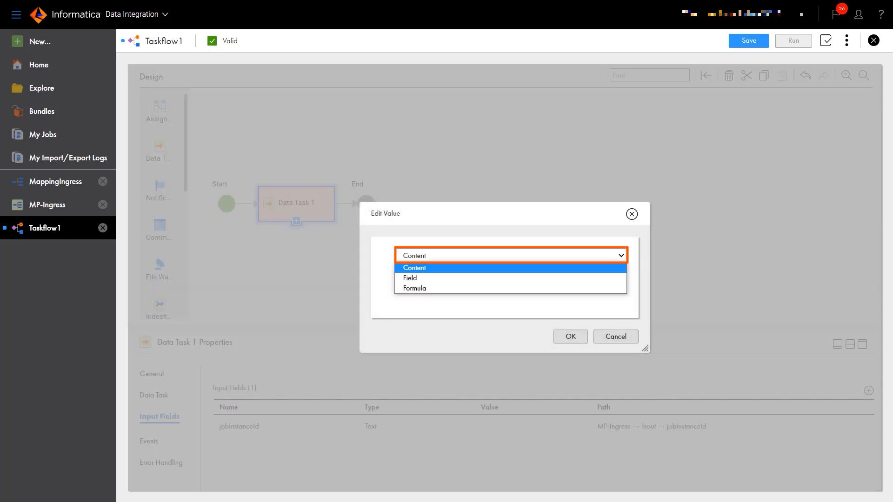
{"action": "left_click", "coordinate": [511, 278]}
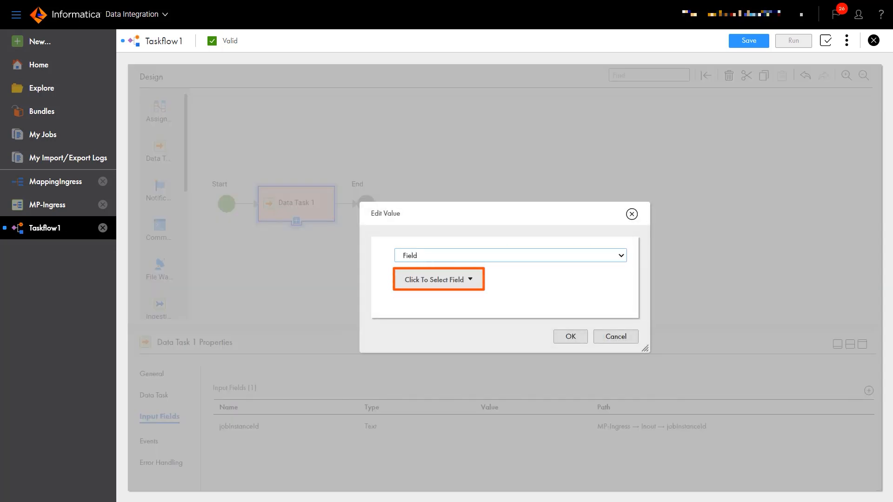
{"action": "left_click", "coordinate": [438, 279]}
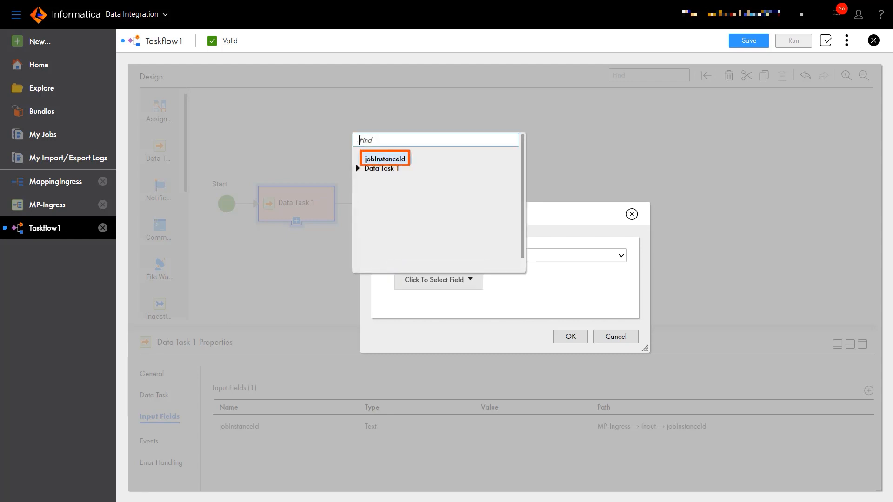
{"action": "left_click", "coordinate": [384, 159]}
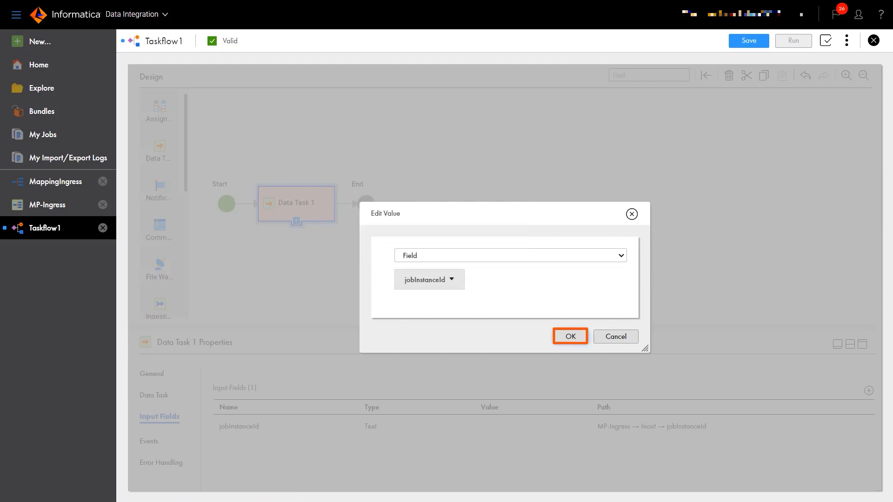
{"action": "left_click", "coordinate": [570, 337]}
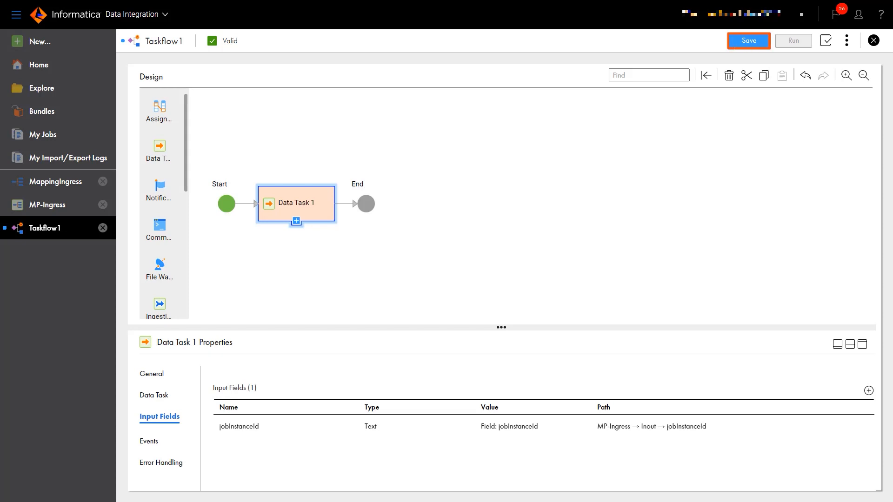
- Save the TF-Ingress taskflow and publish it
{"action": "left_click", "coordinate": [749, 41]}
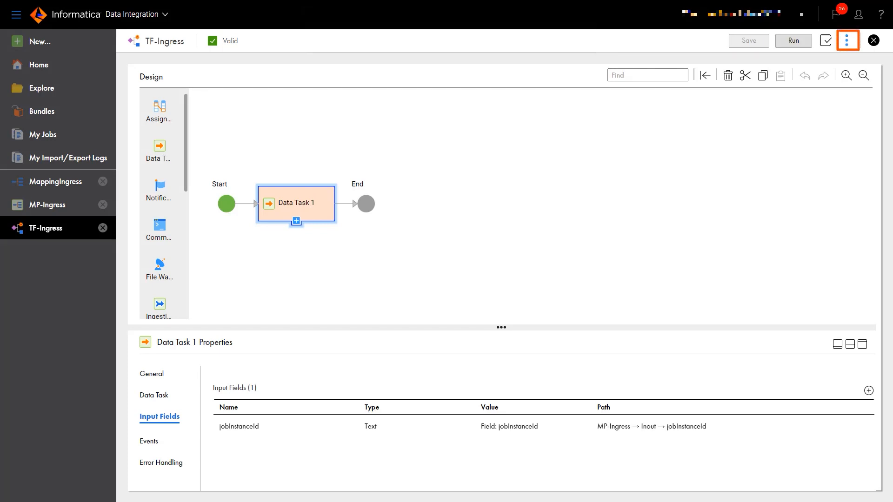
{"action": "left_click", "coordinate": [847, 40]}
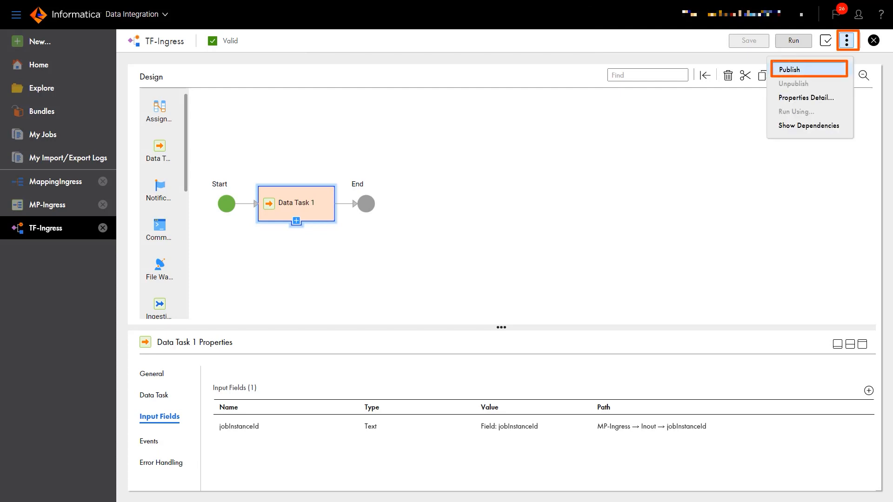
{"action": "left_click", "coordinate": [789, 70]}
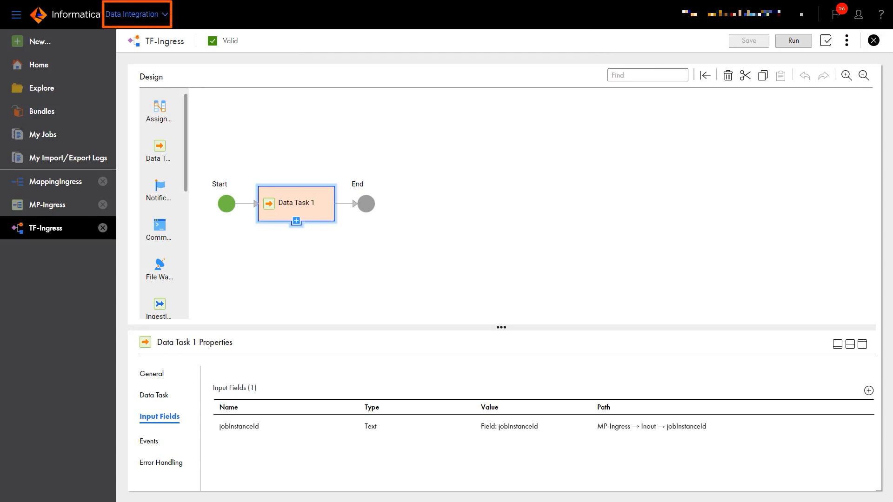
- Switch to the Business 360 Console service and create an Ingress job with the display name Job-Ingress in the Default location
{"action": "left_click", "coordinate": [137, 15]}
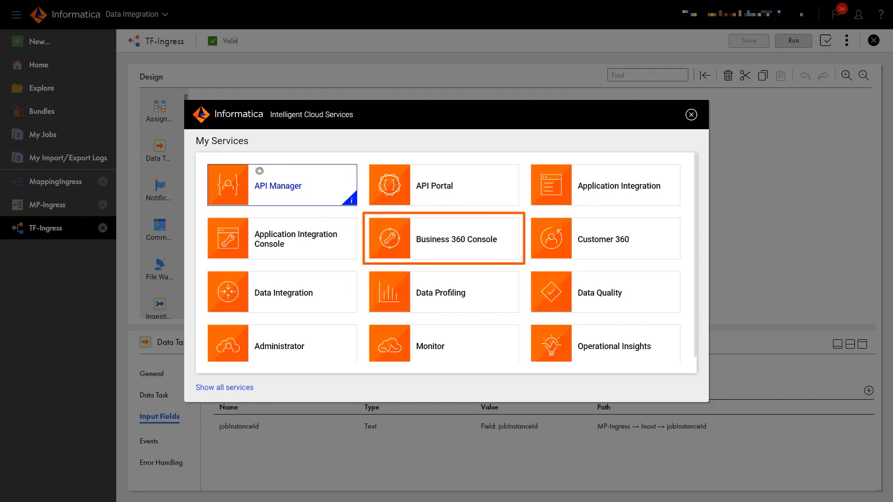
{"action": "left_click", "coordinate": [378, 226]}
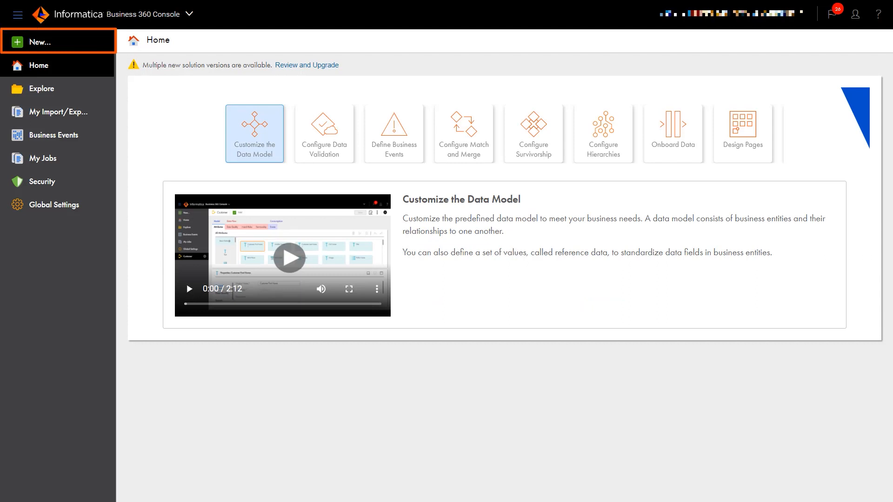
{"action": "left_click", "coordinate": [40, 42]}
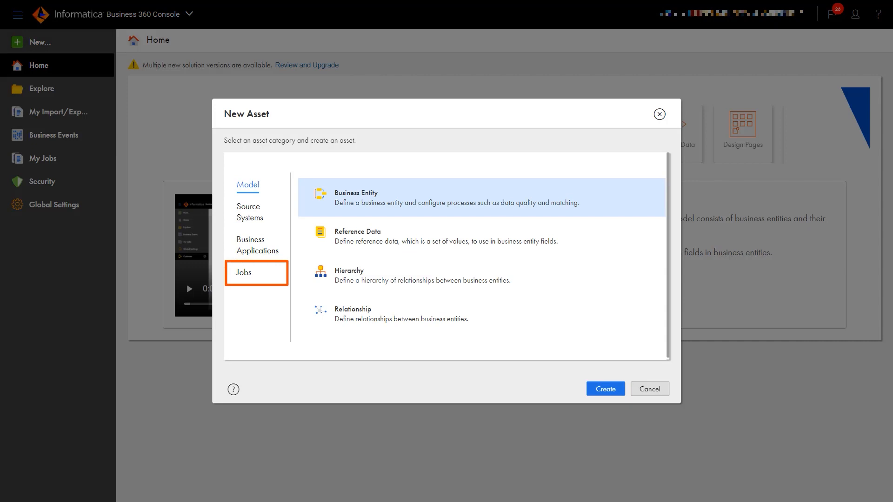
{"action": "left_click", "coordinate": [244, 273]}
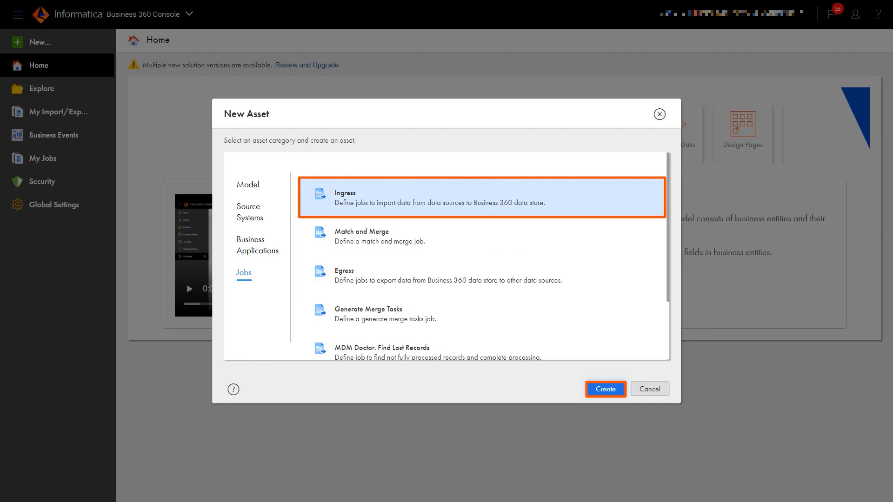
{"action": "key", "text": "Return"}
{"action": "type", "text": "J"}
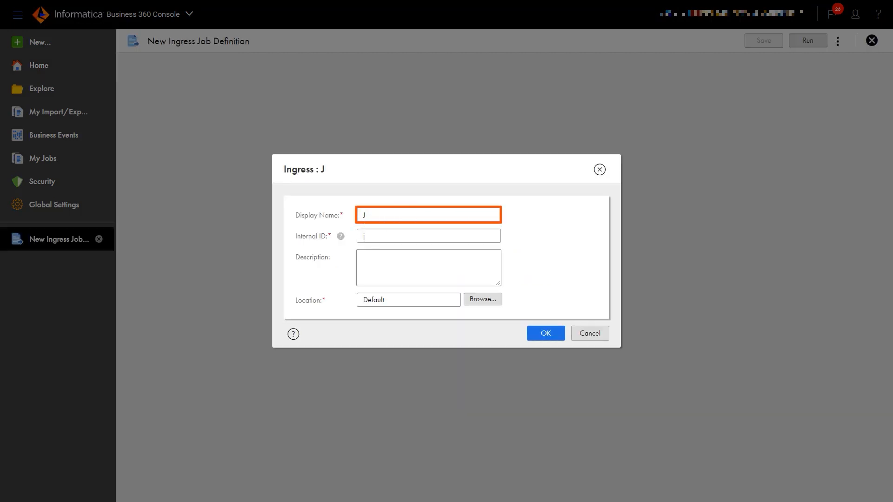
{"action": "type", "text": "ob-Ingress"}
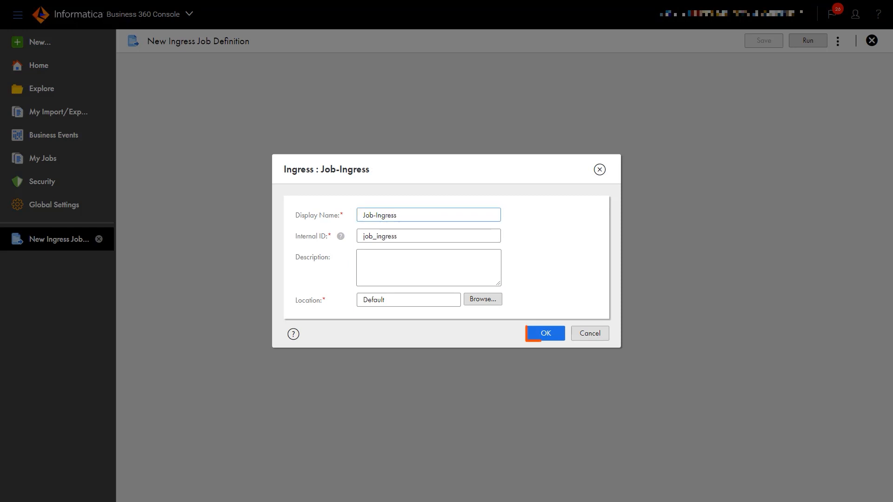
{"action": "left_click", "coordinate": [546, 333]}
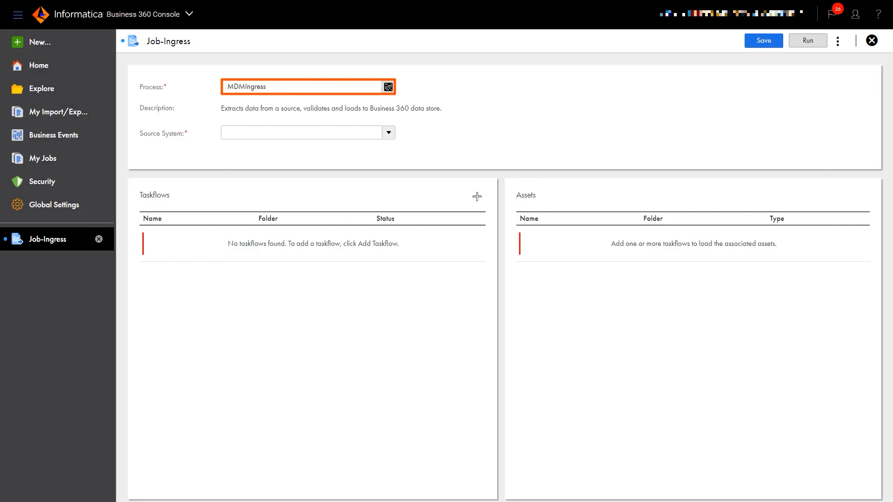
- Set the ingress job's source system to Oracle and add the TF-Ingress taskflow from the Default project
{"action": "left_click", "coordinate": [389, 133]}
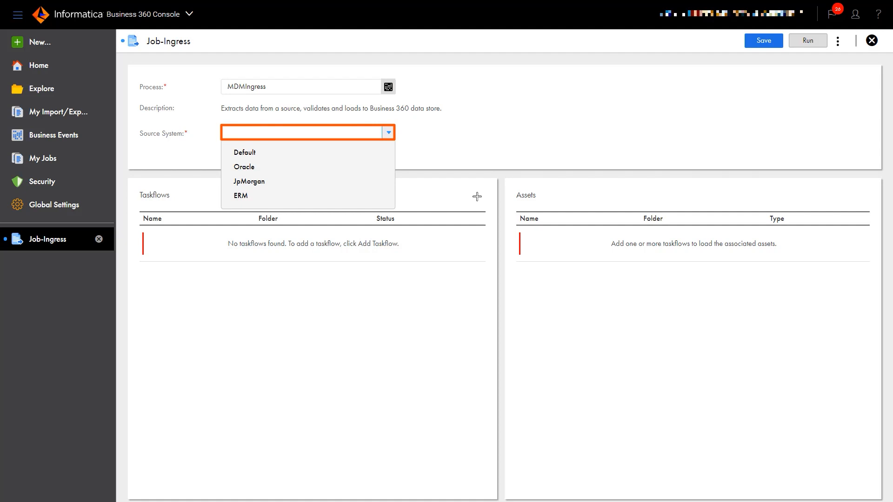
{"action": "left_click", "coordinate": [245, 167]}
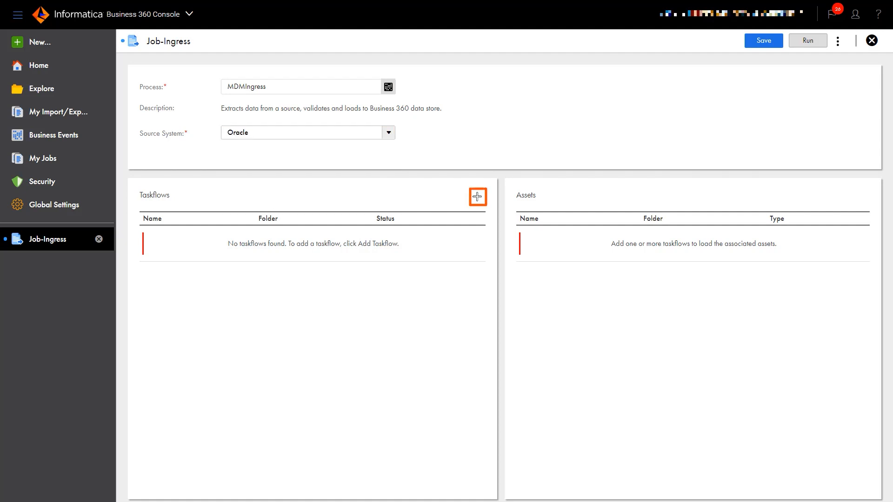
{"action": "left_click", "coordinate": [477, 197]}
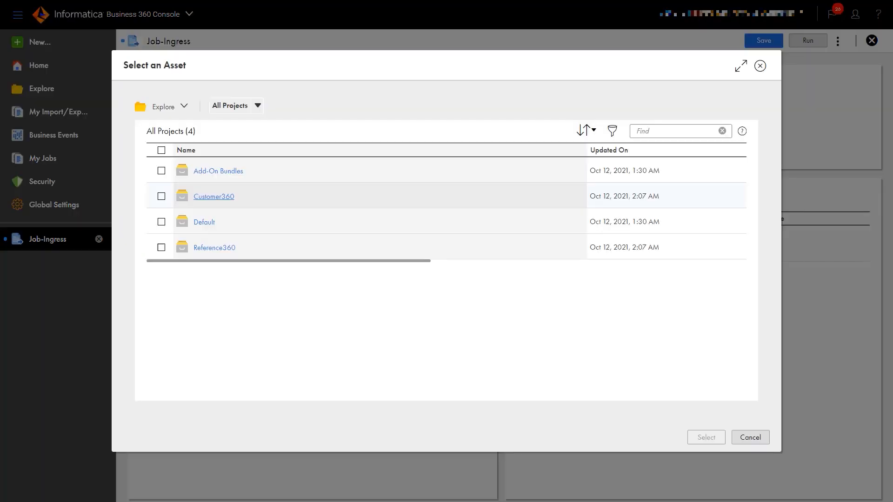
{"action": "left_click", "coordinate": [204, 222]}
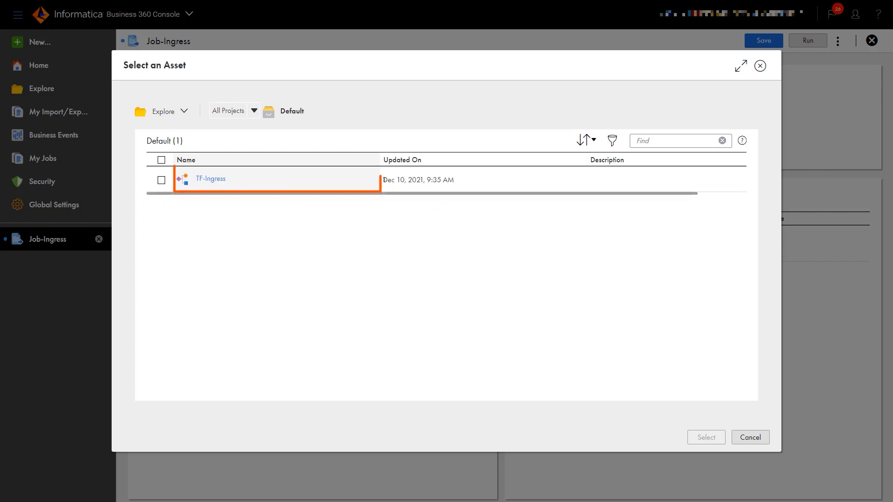
{"action": "left_click", "coordinate": [211, 180]}
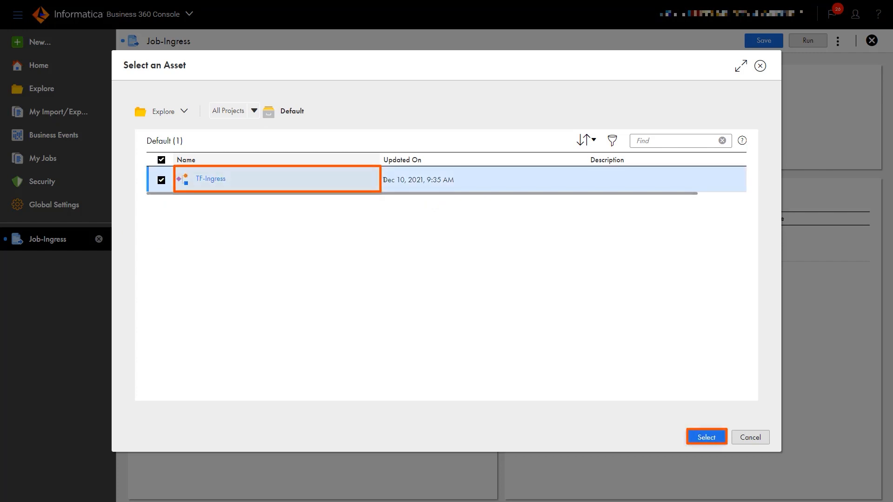
{"action": "left_click", "coordinate": [706, 437]}
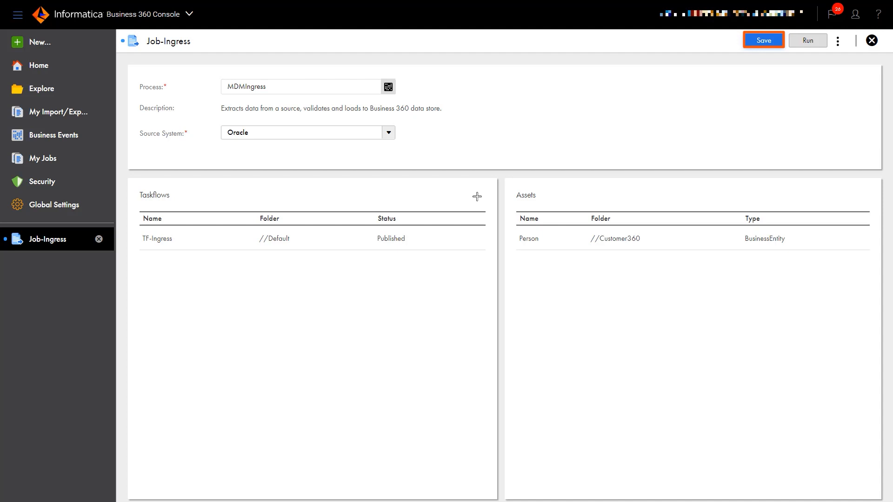
- Save and run the Job-Ingress job, and open the list of job instances to check its status
{"action": "left_click", "coordinate": [764, 41]}
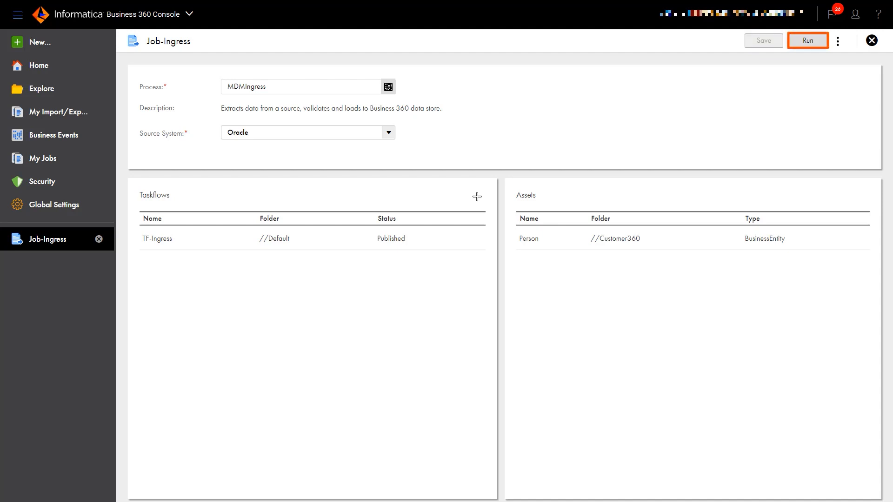
{"action": "left_click", "coordinate": [809, 40]}
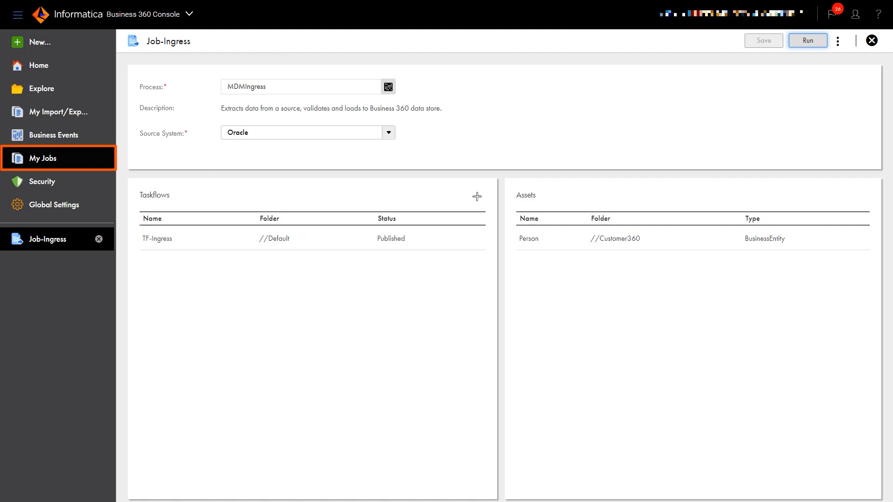
{"action": "left_click", "coordinate": [43, 159]}
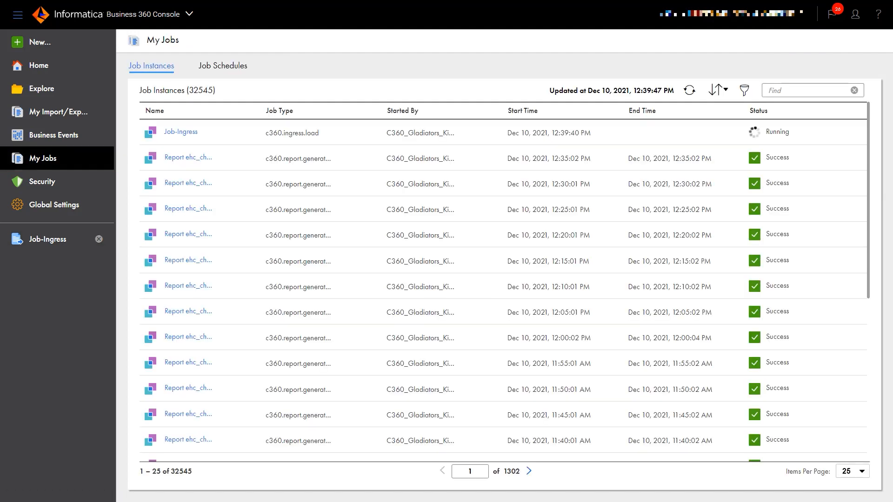